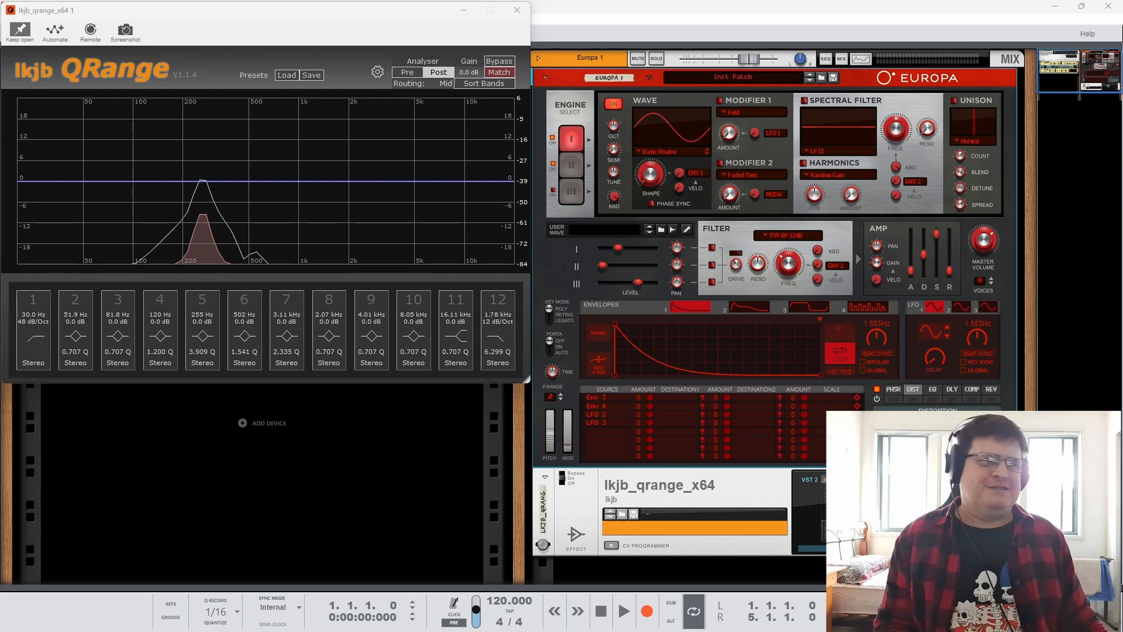
# Raise engine 2's level to 18.1 dB to bring its noise into the Europa patch.
pyautogui.moveTo(599, 265); pyautogui.dragTo(655, 268)
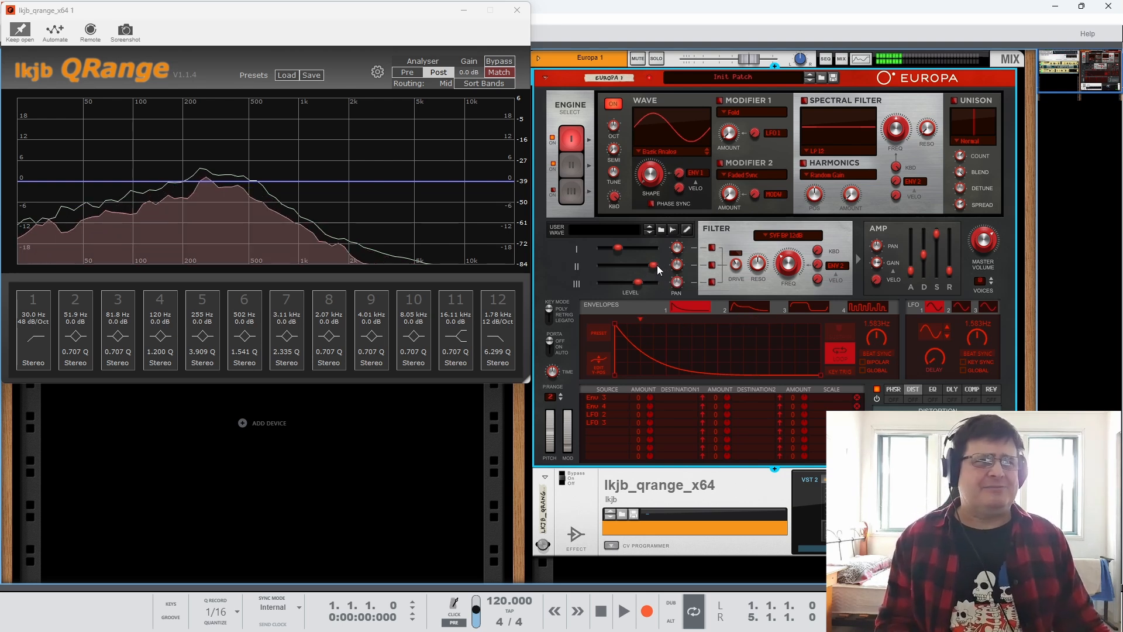
pyautogui.moveTo(655, 266)
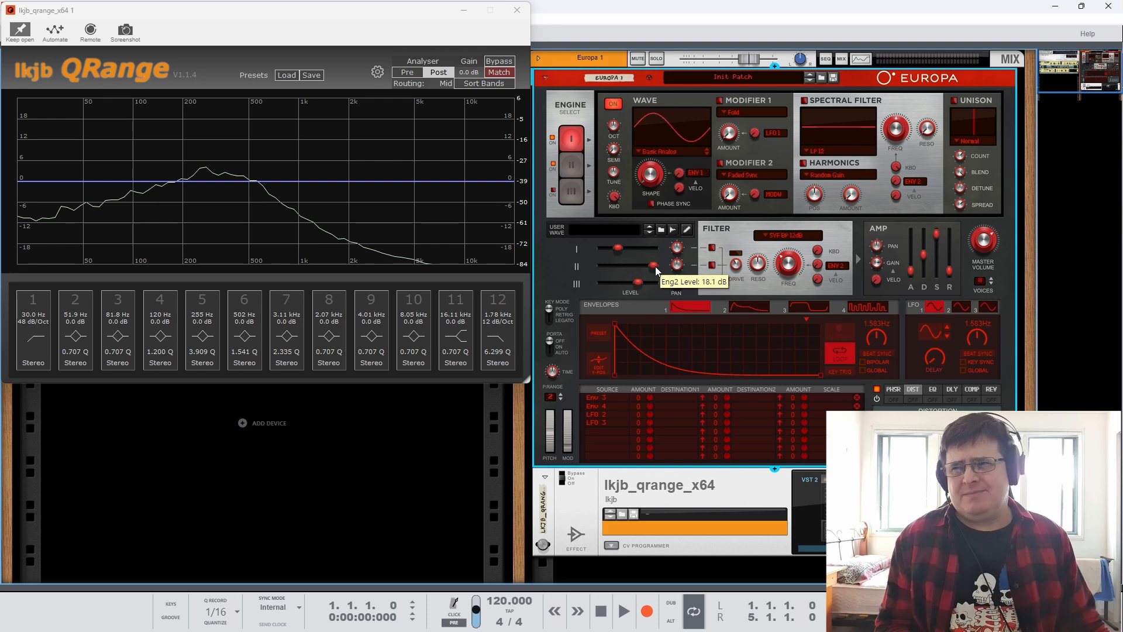
pyautogui.moveTo(655, 265)
pyautogui.mouseDown()
pyautogui.moveTo(620, 270)
pyautogui.moveTo(647, 267)
pyautogui.mouseUp()
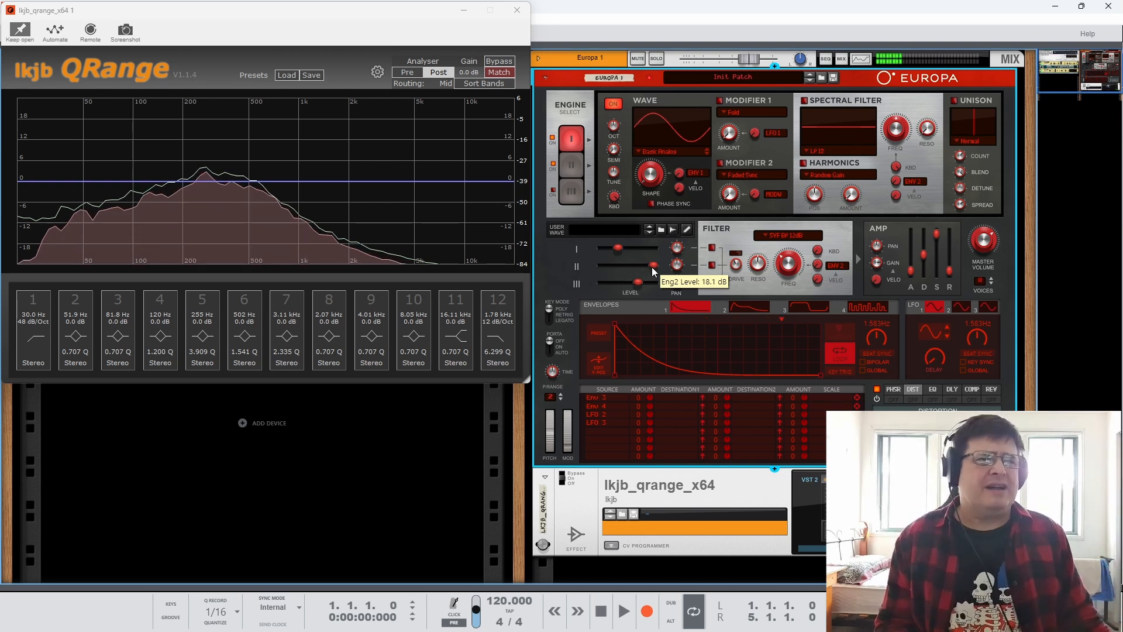
pyautogui.moveTo(648, 268); pyautogui.dragTo(655, 277)
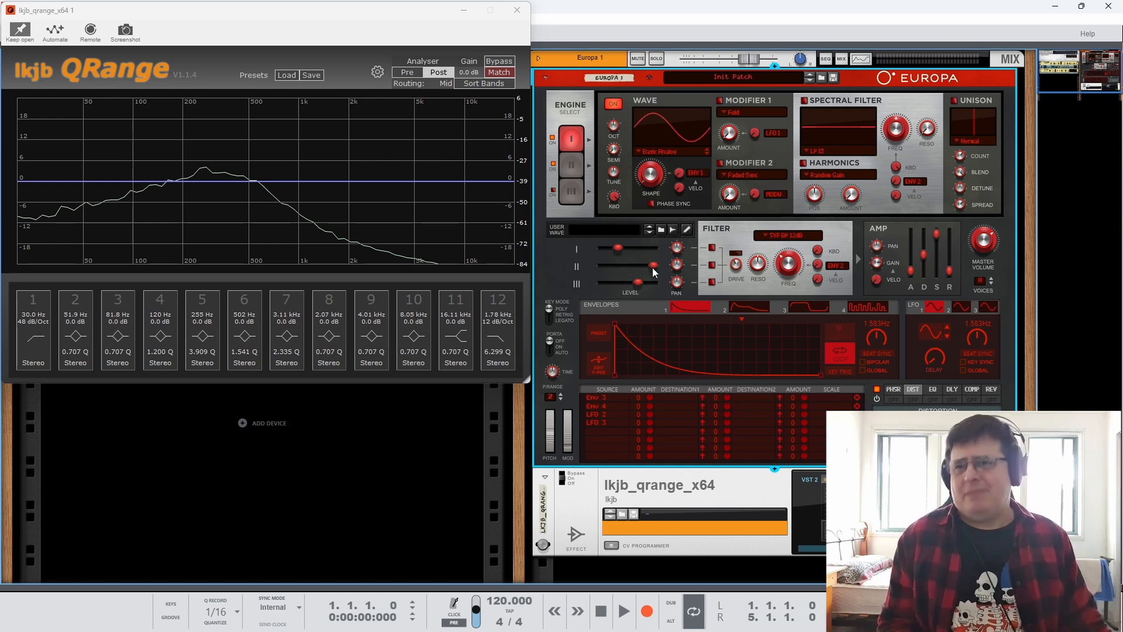
pyautogui.moveTo(651, 267)
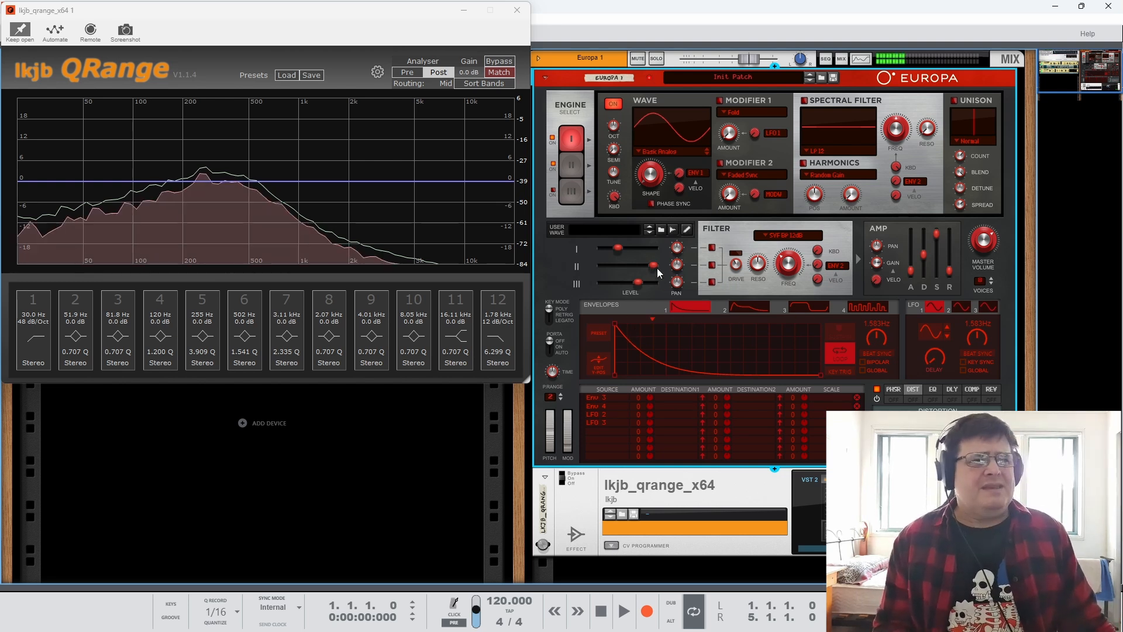
pyautogui.moveTo(658, 268)
pyautogui.mouseDown()
pyautogui.moveTo(602, 268)
pyautogui.moveTo(654, 266)
pyautogui.mouseUp()
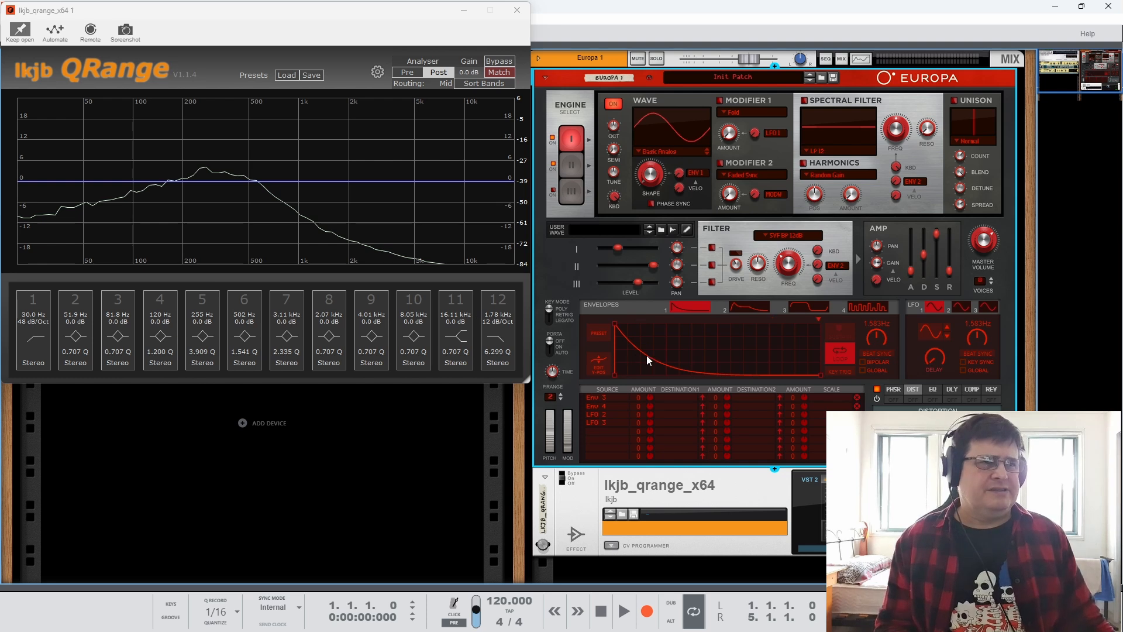
# Set the filter type to SVF Notch, lower its resonance, route engine 2 through it and adjust the filter frequency.
pyautogui.click(790, 240)
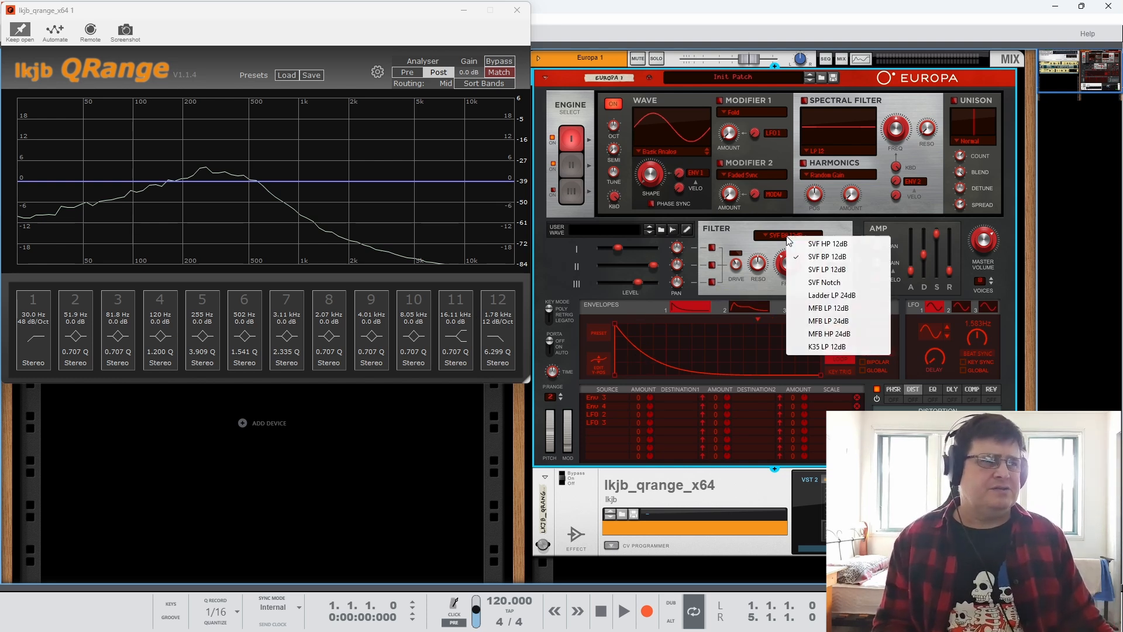
pyautogui.click(823, 282)
pyautogui.moveTo(759, 264); pyautogui.dragTo(767, 378)
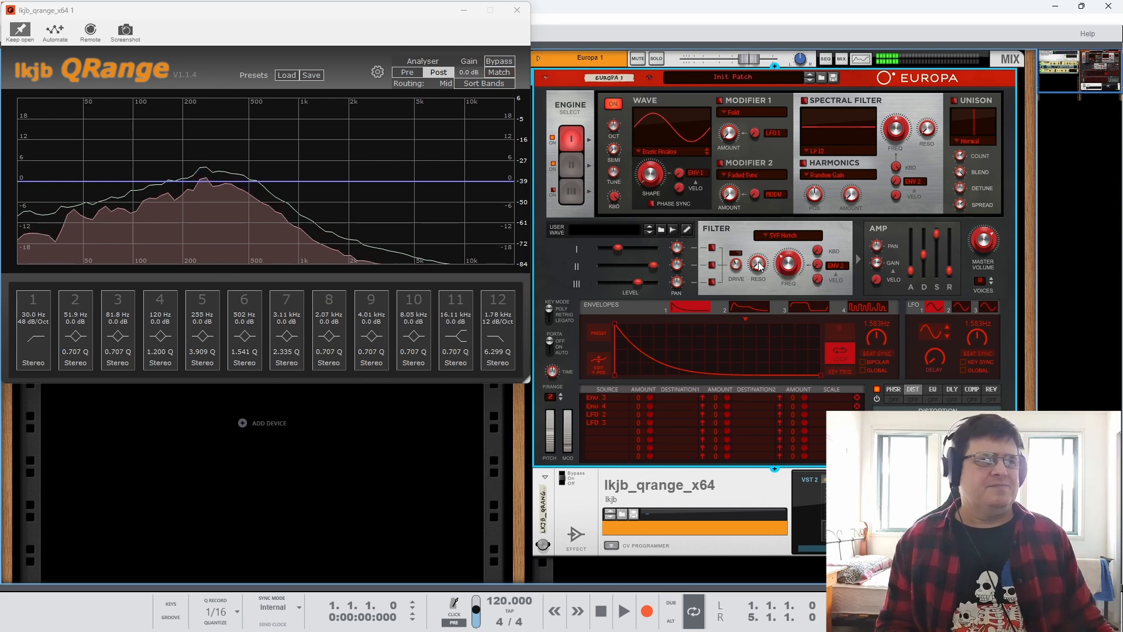
pyautogui.click(713, 264)
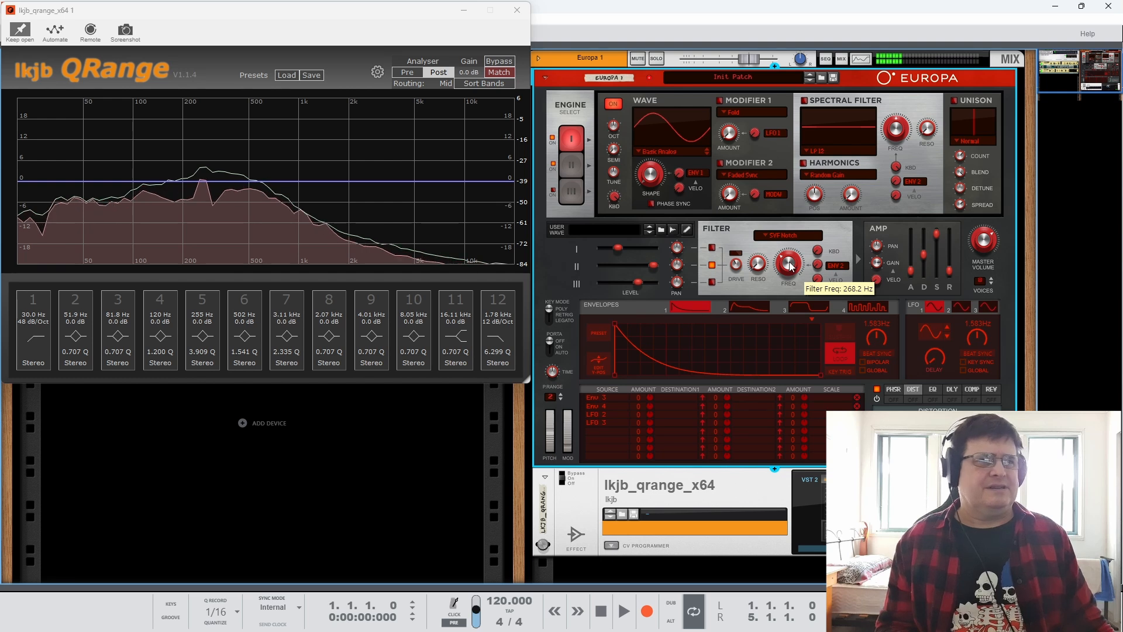
pyautogui.moveTo(791, 266)
pyautogui.mouseDown()
pyautogui.moveTo(796, 227)
pyautogui.moveTo(794, 268)
pyautogui.mouseUp()
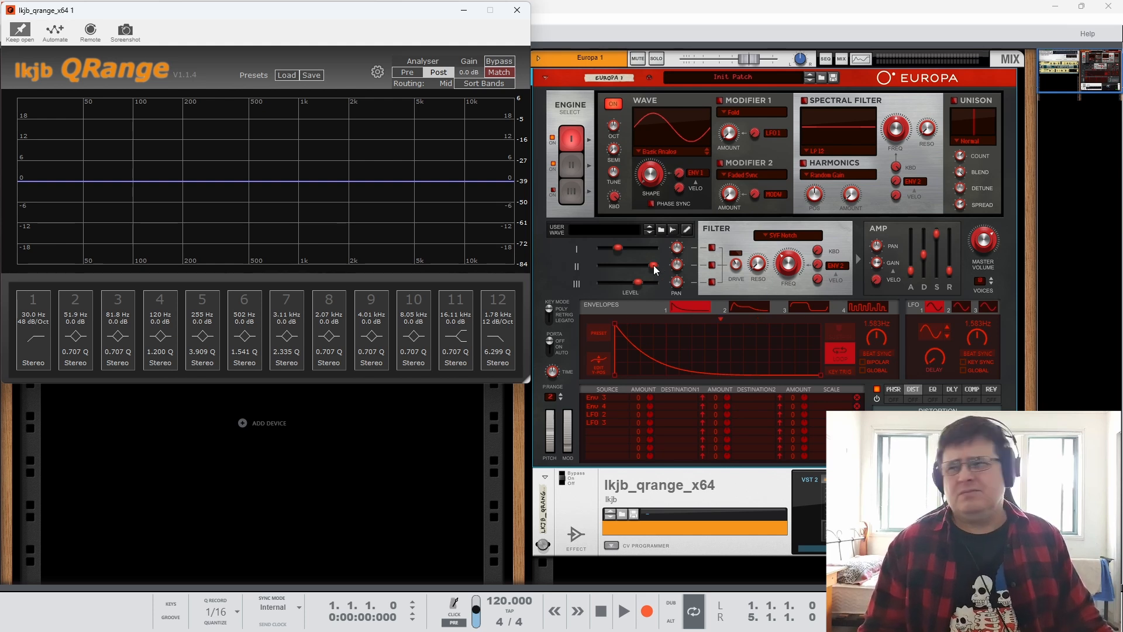
# Set QRange EQ band 6 to a 16.3 dB boost at 744 Hz and switch the band off.
pyautogui.moveTo(655, 269)
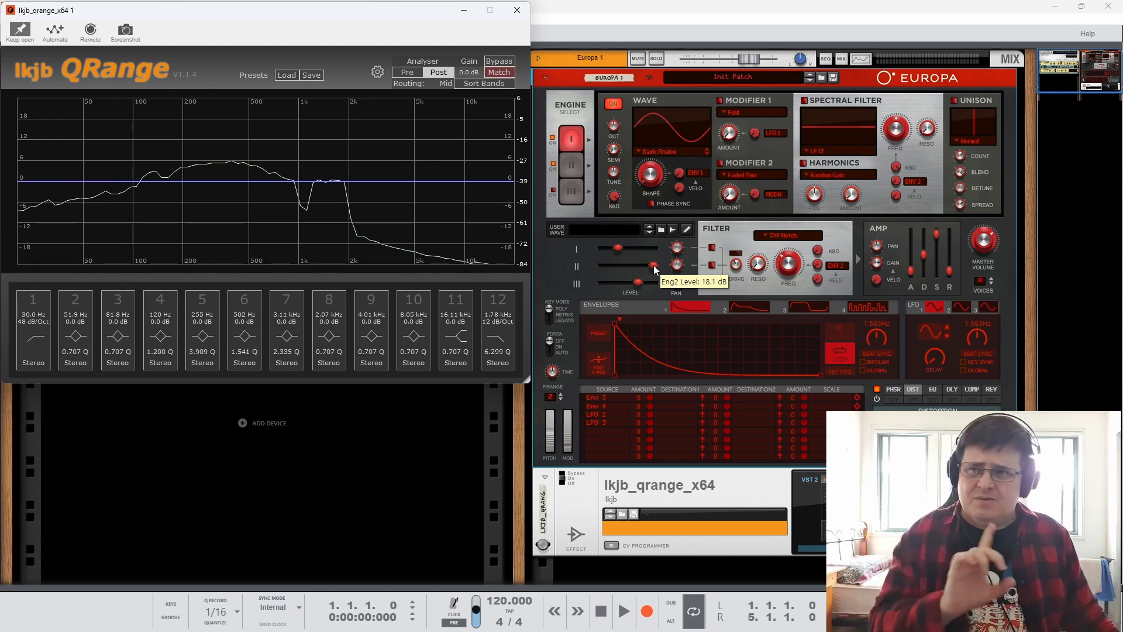
pyautogui.doubleClick(277, 118)
pyautogui.doubleClick(278, 119)
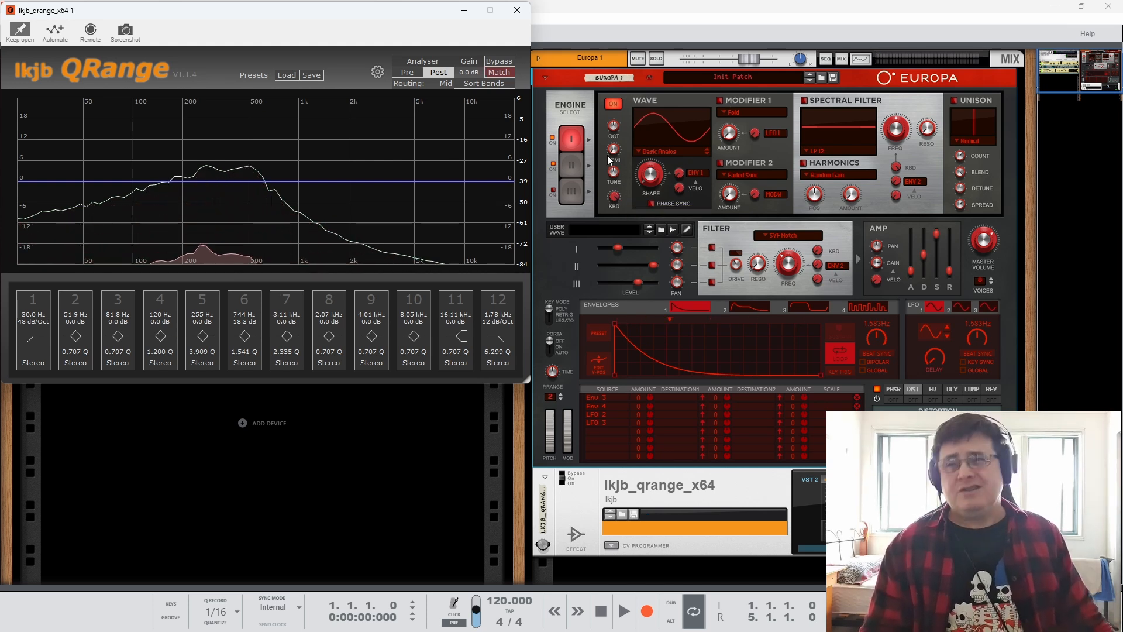
# Turn engine 1's shape up to a square wave and match the levels of engines 1 and 2 at 8.1 dB.
pyautogui.moveTo(650, 173); pyautogui.dragTo(672, 65)
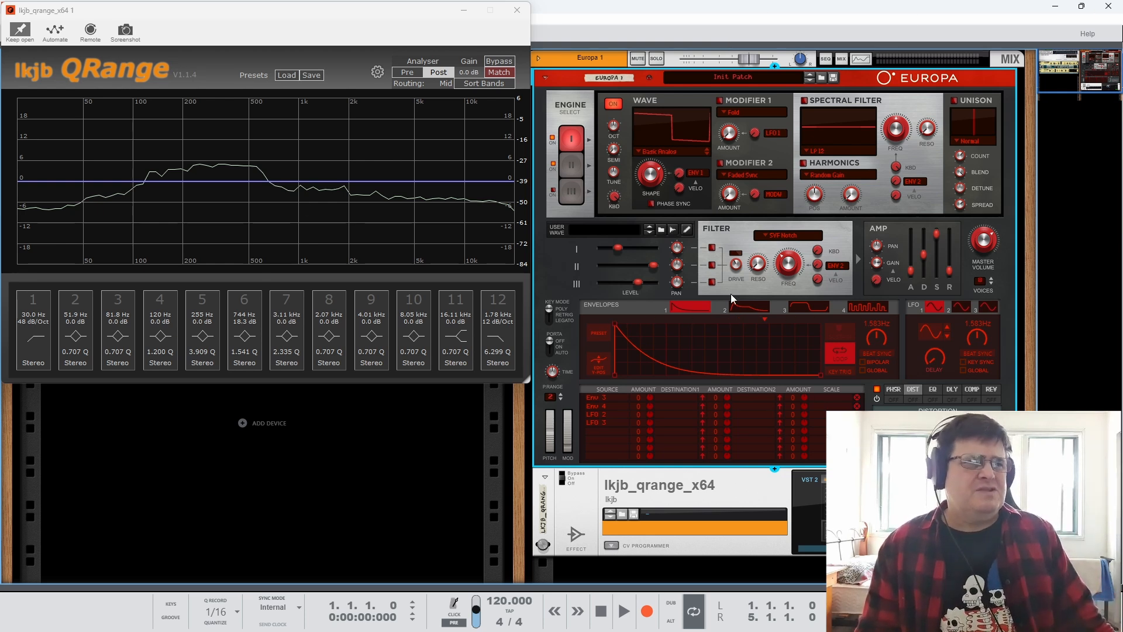
pyautogui.moveTo(652, 268)
pyautogui.mouseDown()
pyautogui.moveTo(618, 271)
pyautogui.moveTo(621, 249)
pyautogui.moveTo(638, 252)
pyautogui.mouseUp()
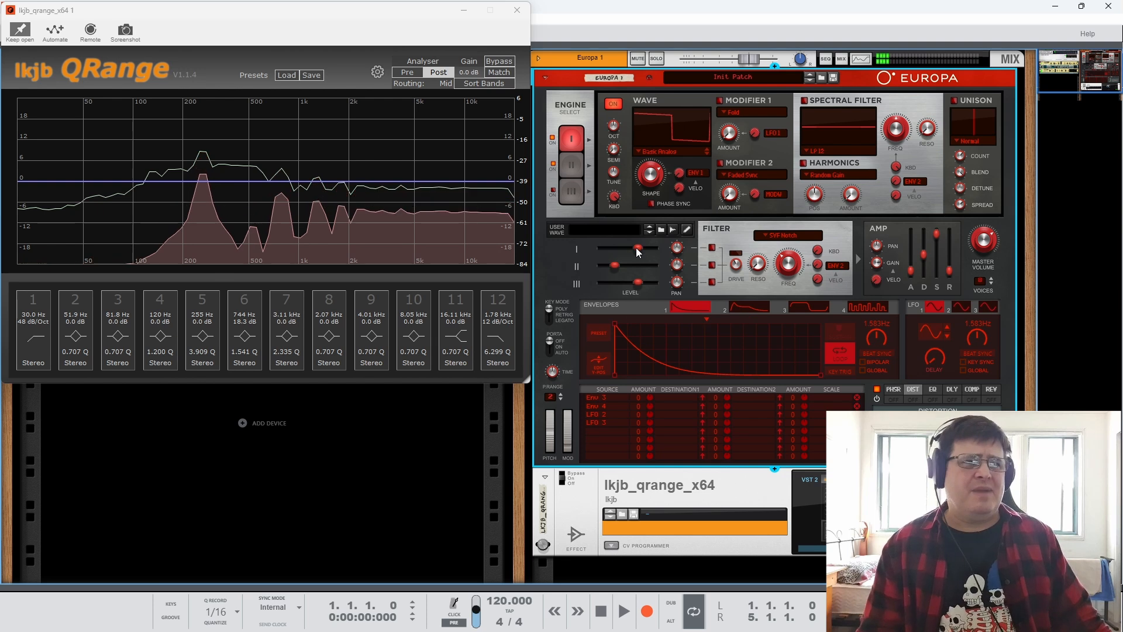
pyautogui.moveTo(619, 268); pyautogui.dragTo(638, 274)
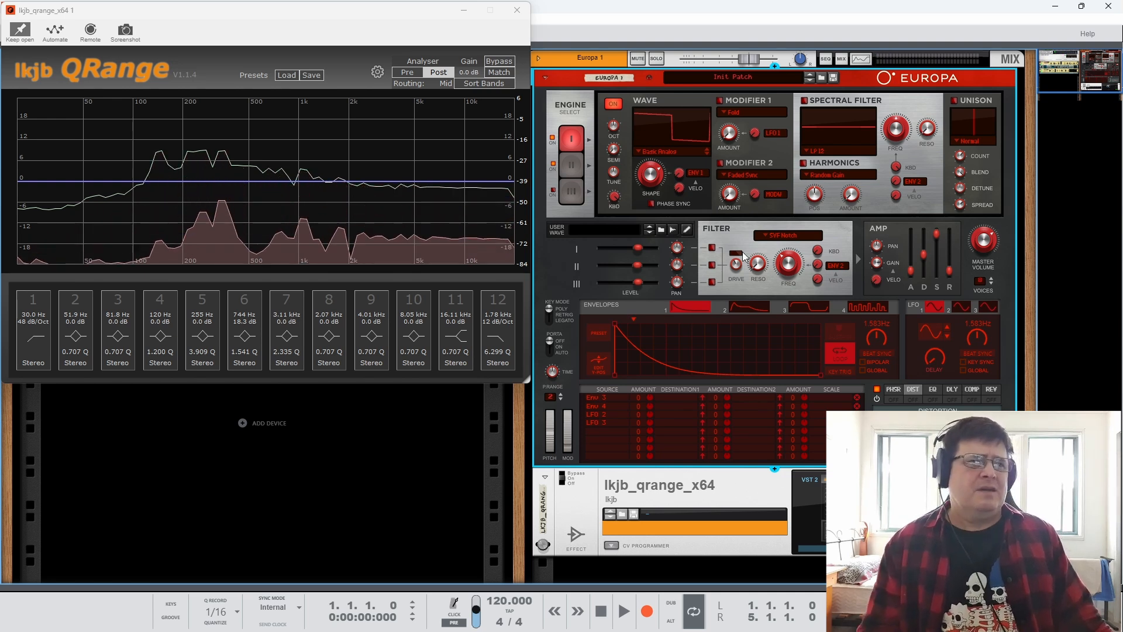
# Route engine 1 through the filter, set its type to SVF LP 12dB and adjust the filter frequency.
pyautogui.click(712, 248)
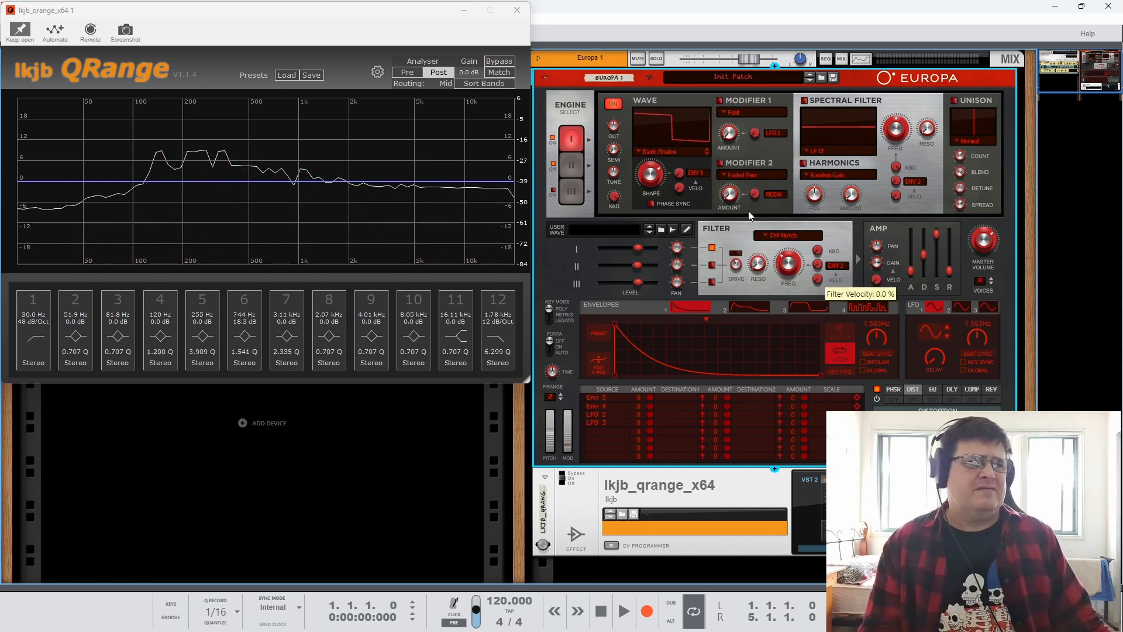
pyautogui.click(785, 239)
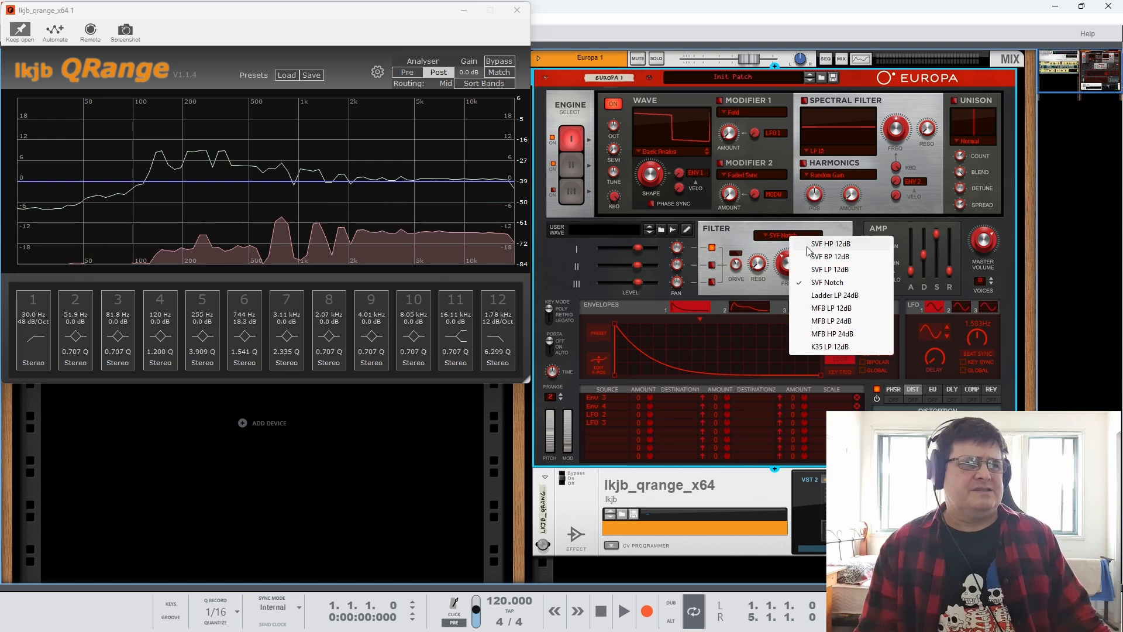
pyautogui.click(813, 269)
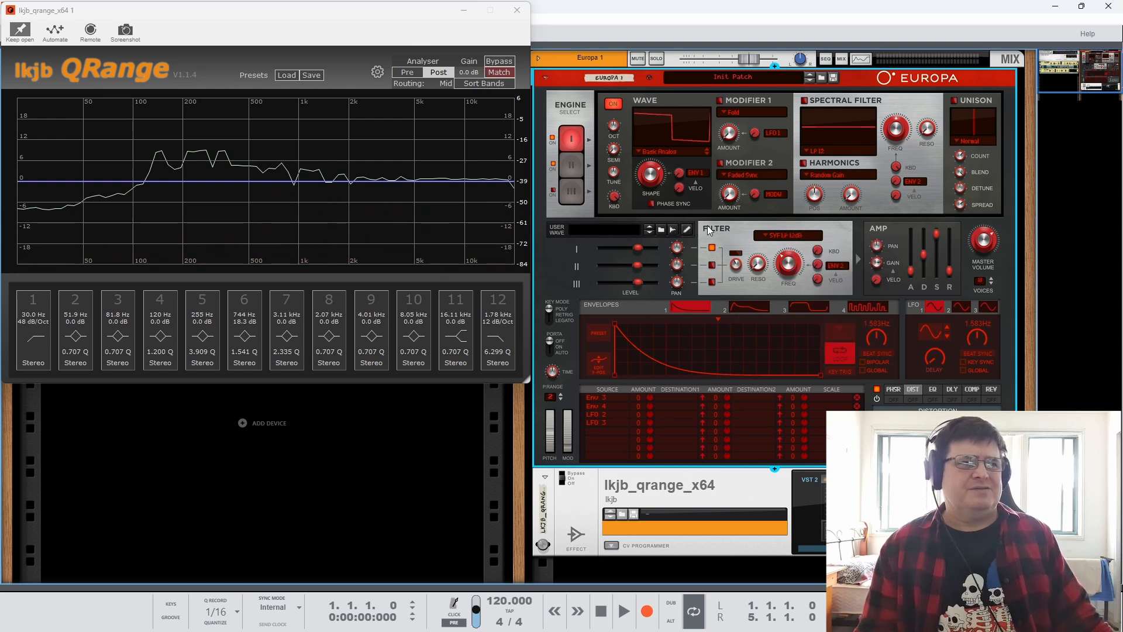
pyautogui.moveTo(792, 265)
pyautogui.mouseDown()
pyautogui.moveTo(799, 319)
pyautogui.moveTo(788, 192)
pyautogui.moveTo(785, 285)
pyautogui.mouseUp()
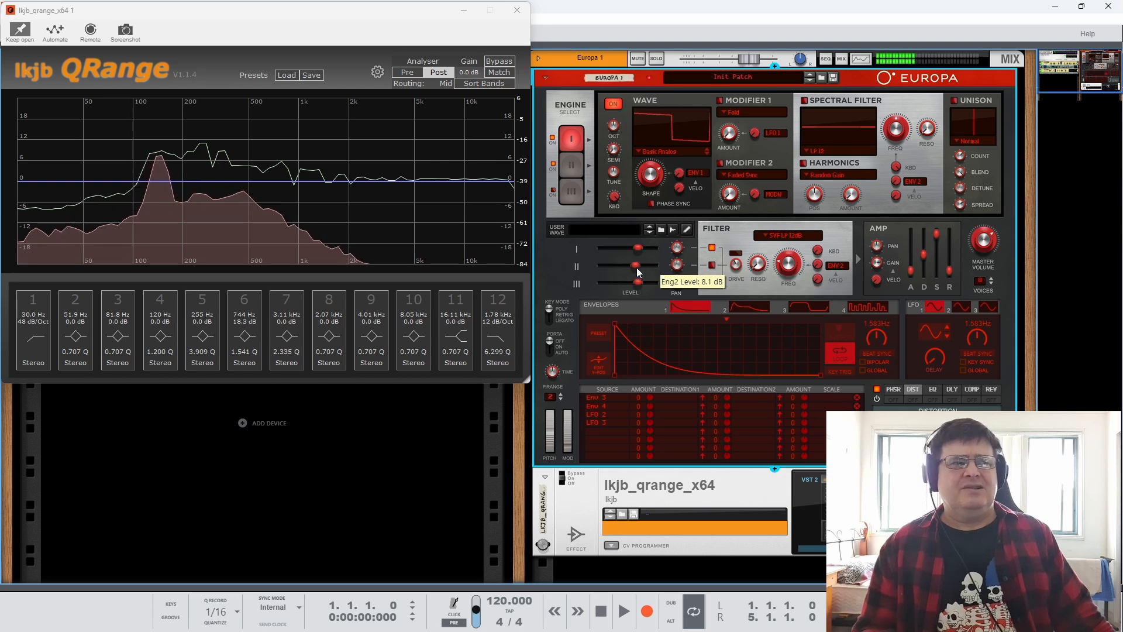
# Vary engine 2's level against engine 1 around 8.1 dB and lower it to -10.5 dB.
pyautogui.moveTo(636, 267)
pyautogui.mouseDown()
pyautogui.moveTo(605, 268)
pyautogui.moveTo(640, 272)
pyautogui.mouseUp()
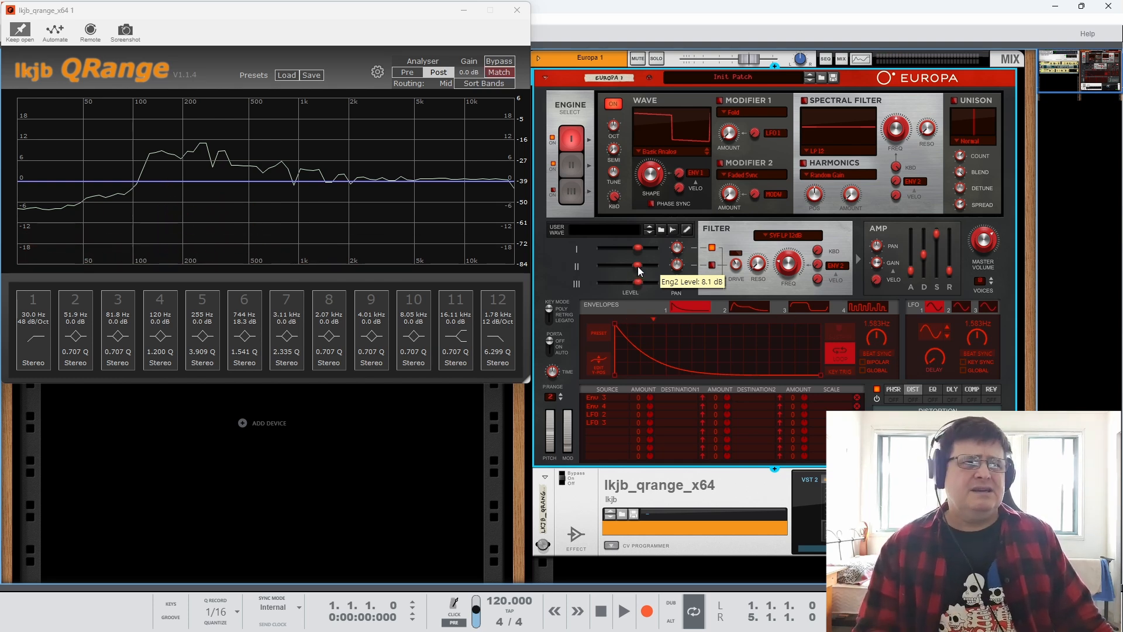
pyautogui.moveTo(638, 268)
pyautogui.mouseDown()
pyautogui.moveTo(618, 271)
pyautogui.moveTo(636, 276)
pyautogui.moveTo(633, 286)
pyautogui.mouseUp()
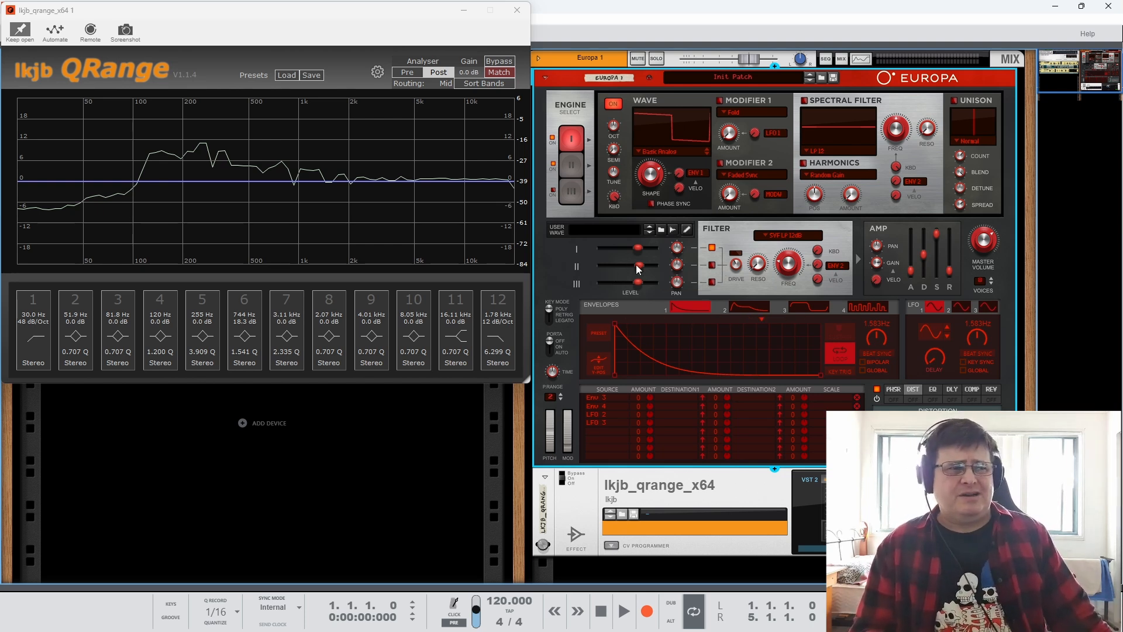
pyautogui.moveTo(640, 266)
pyautogui.mouseDown()
pyautogui.moveTo(626, 271)
pyautogui.moveTo(638, 274)
pyautogui.mouseUp()
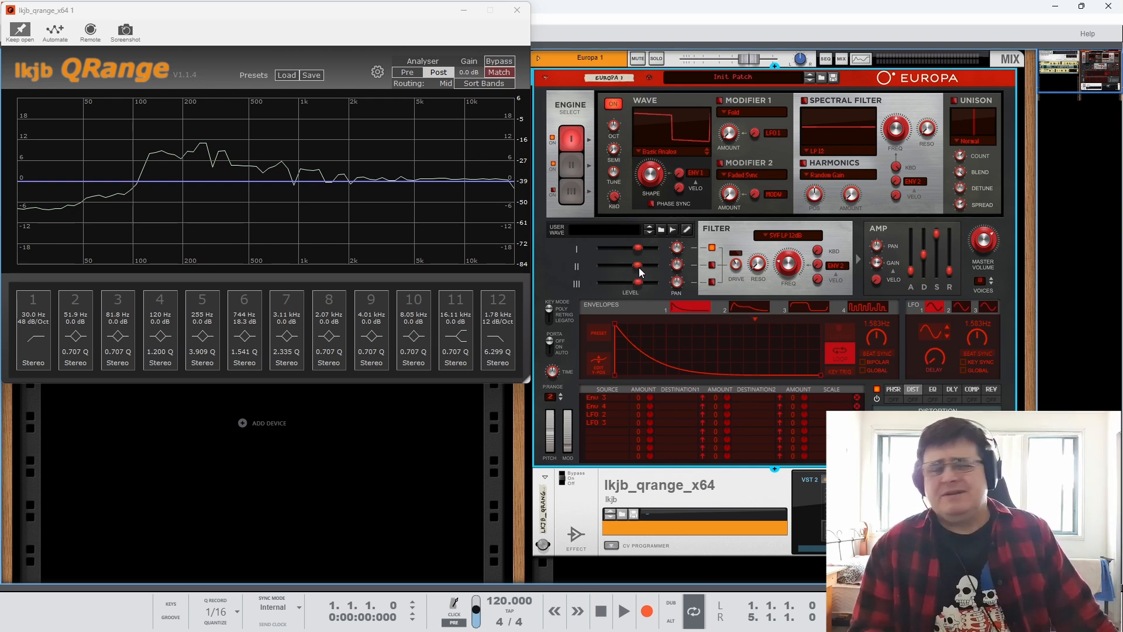
pyautogui.moveTo(639, 268); pyautogui.dragTo(619, 271)
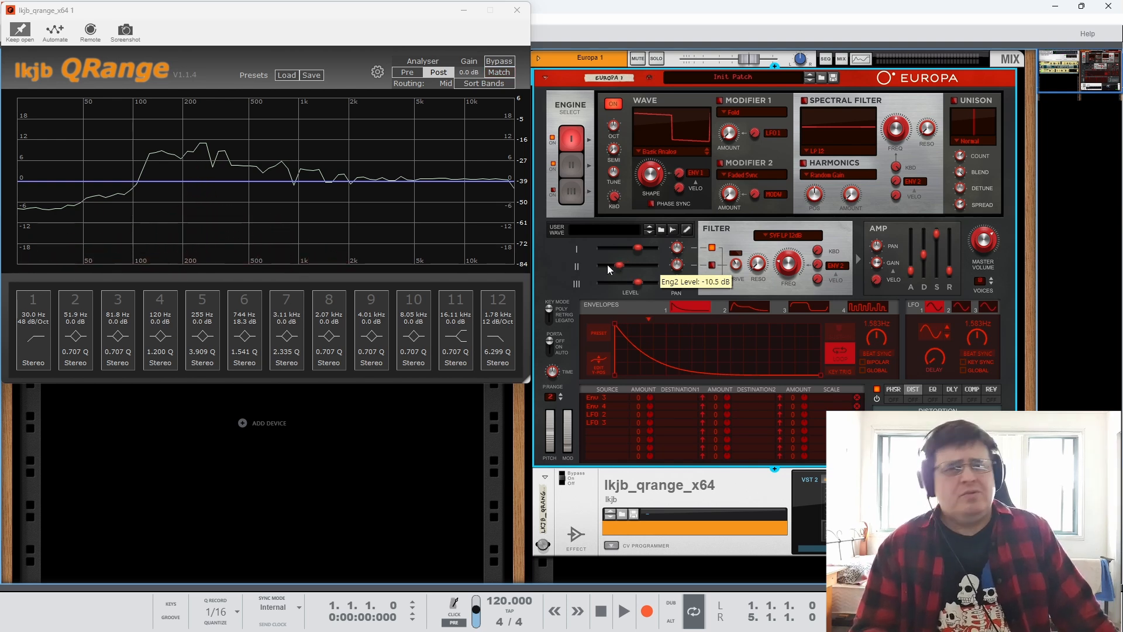
# Isolate engine 2 using the engine levels, and reshape envelope 1 into a triangle with a rate of about 0.28 Hz and Global on.
pyautogui.moveTo(635, 250)
pyautogui.mouseDown()
pyautogui.moveTo(605, 255)
pyautogui.moveTo(633, 271)
pyautogui.mouseUp()
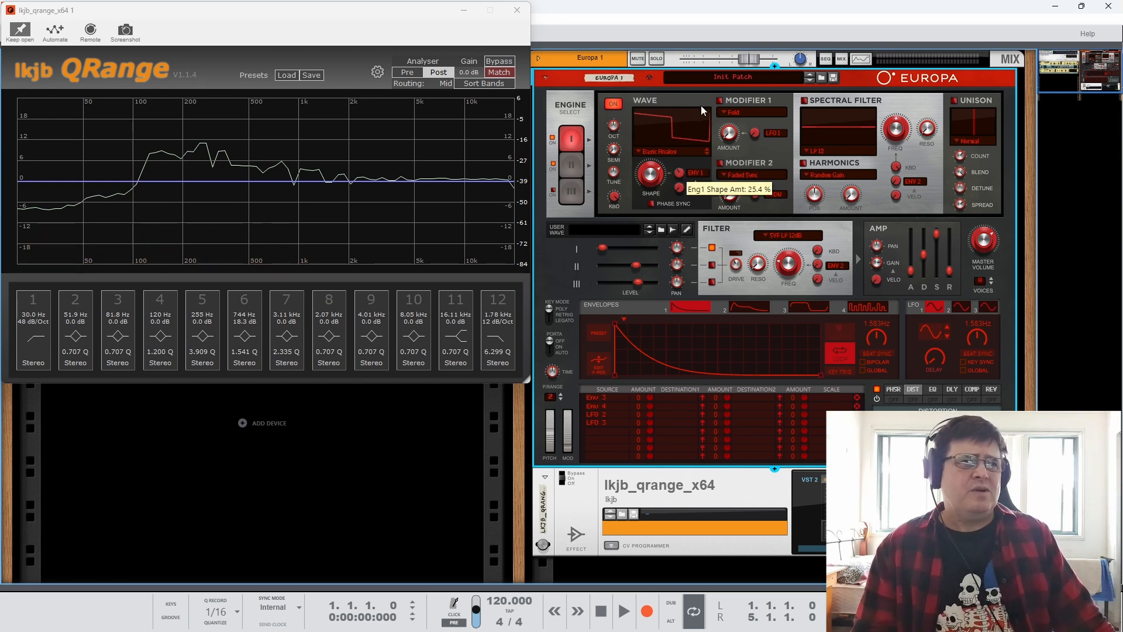
pyautogui.click(569, 163)
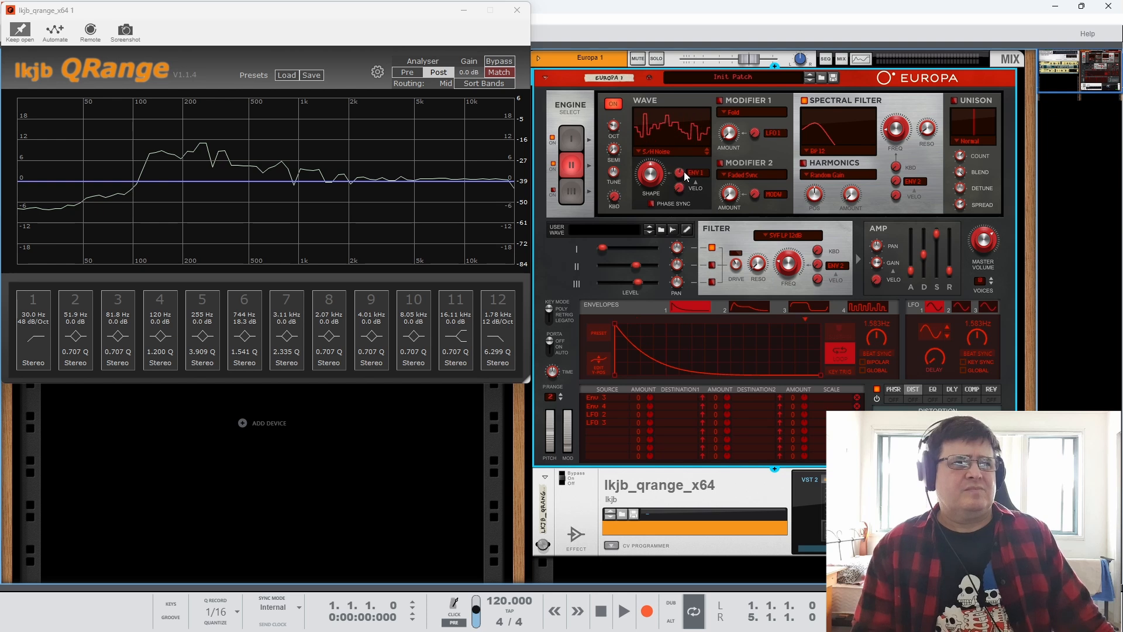
pyautogui.moveTo(616, 323); pyautogui.dragTo(717, 297)
pyautogui.moveTo(726, 364); pyautogui.dragTo(754, 334)
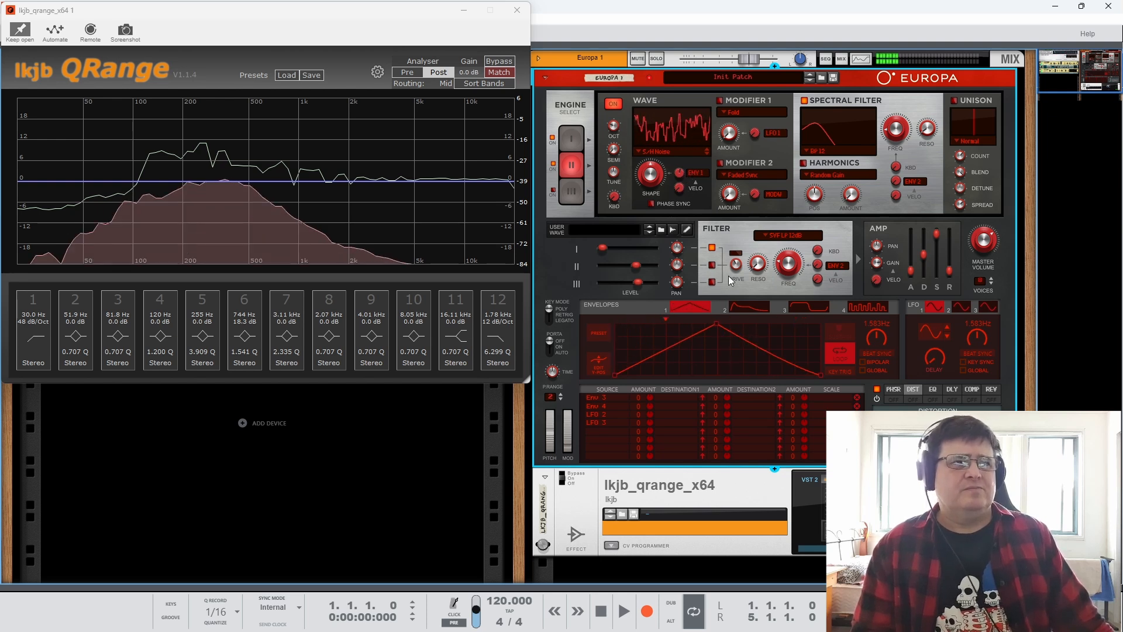
pyautogui.moveTo(876, 333); pyautogui.dragTo(885, 374)
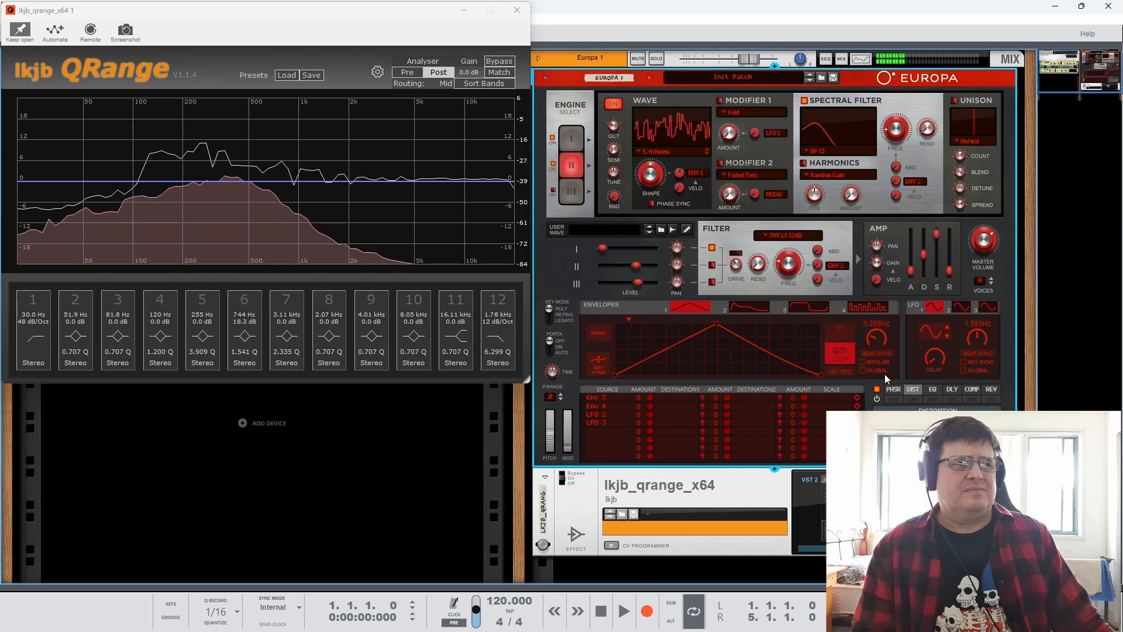
pyautogui.click(862, 371)
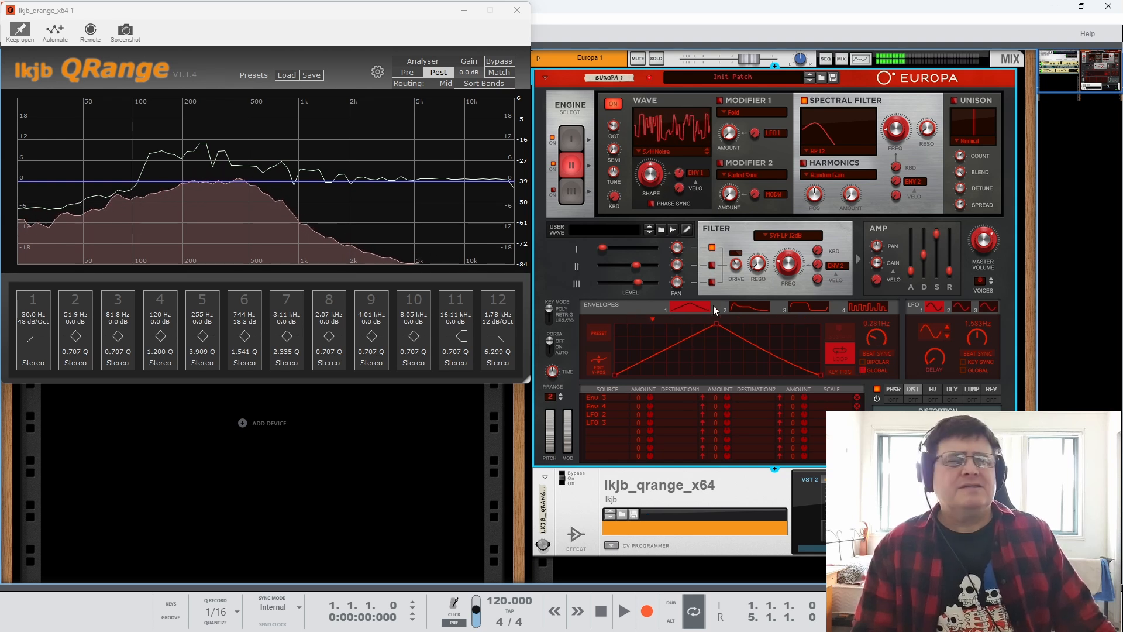
# Mix engine 2 quietly beneath engine 1 at 8.1 dB, and switch engine 2 off.
pyautogui.moveTo(635, 267); pyautogui.dragTo(604, 268)
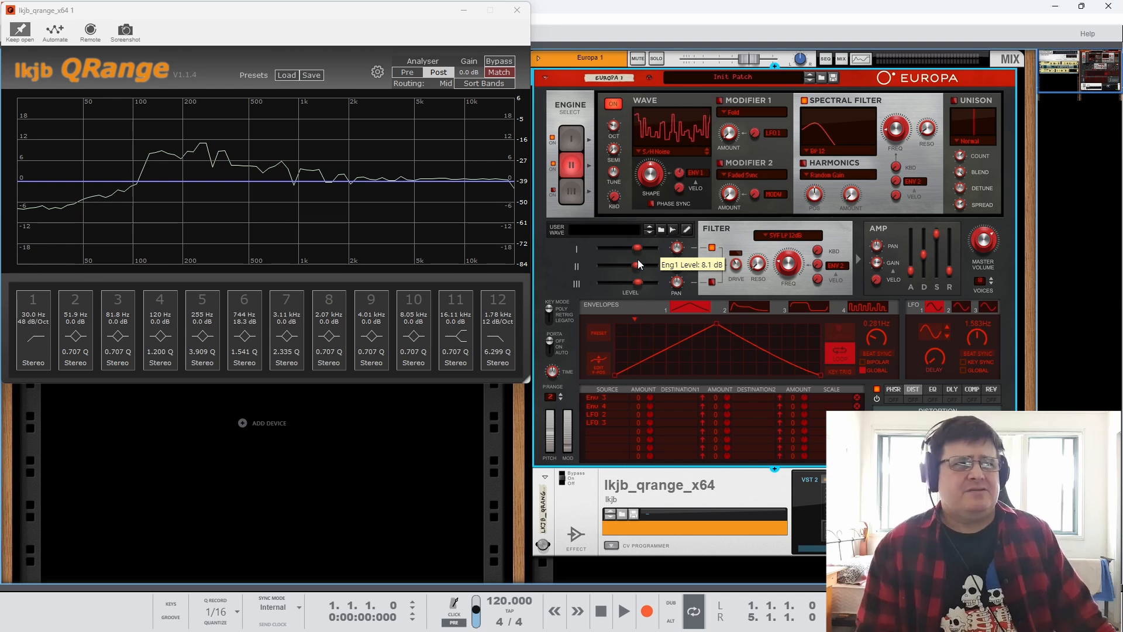
pyautogui.moveTo(637, 264)
pyautogui.mouseDown()
pyautogui.moveTo(599, 271)
pyautogui.moveTo(616, 270)
pyautogui.mouseUp()
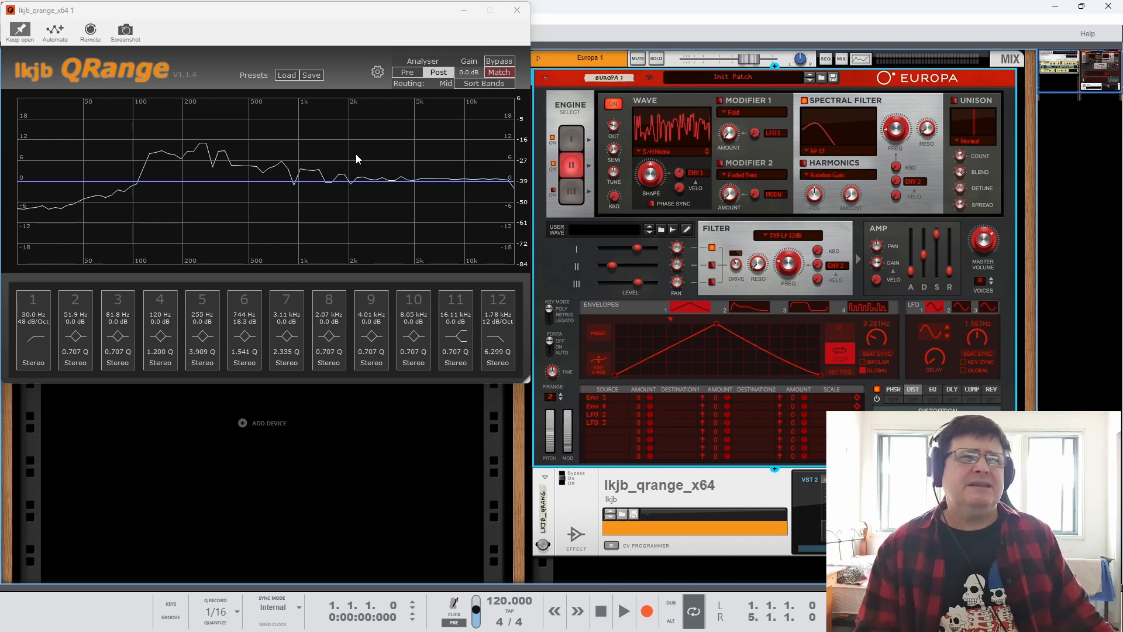
pyautogui.moveTo(640, 248); pyautogui.dragTo(643, 263)
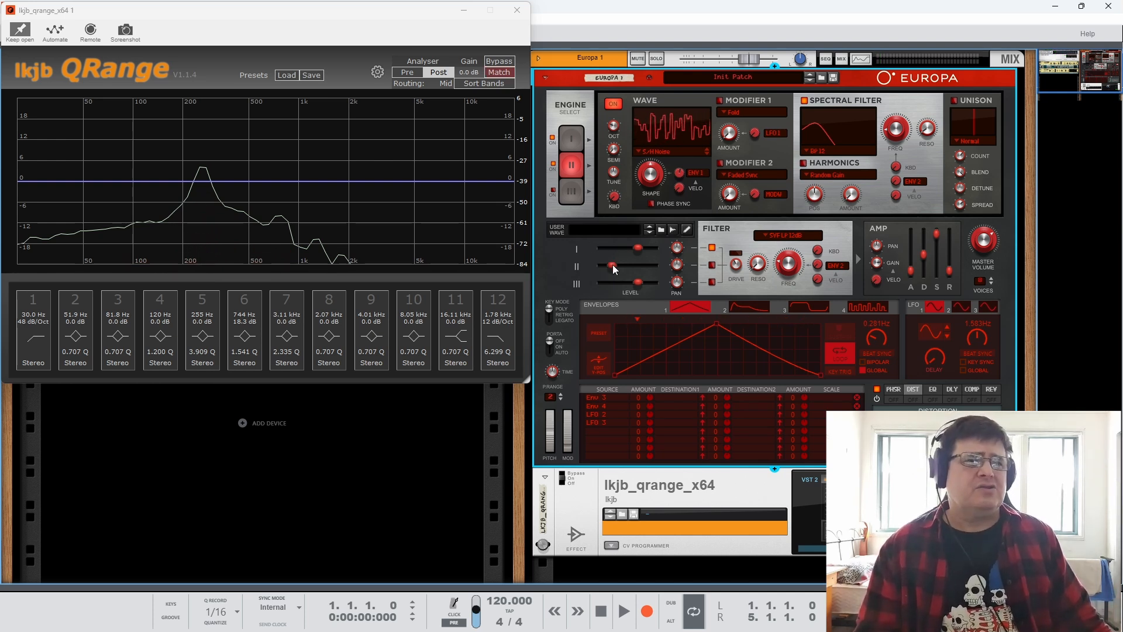
pyautogui.moveTo(613, 266); pyautogui.dragTo(612, 267)
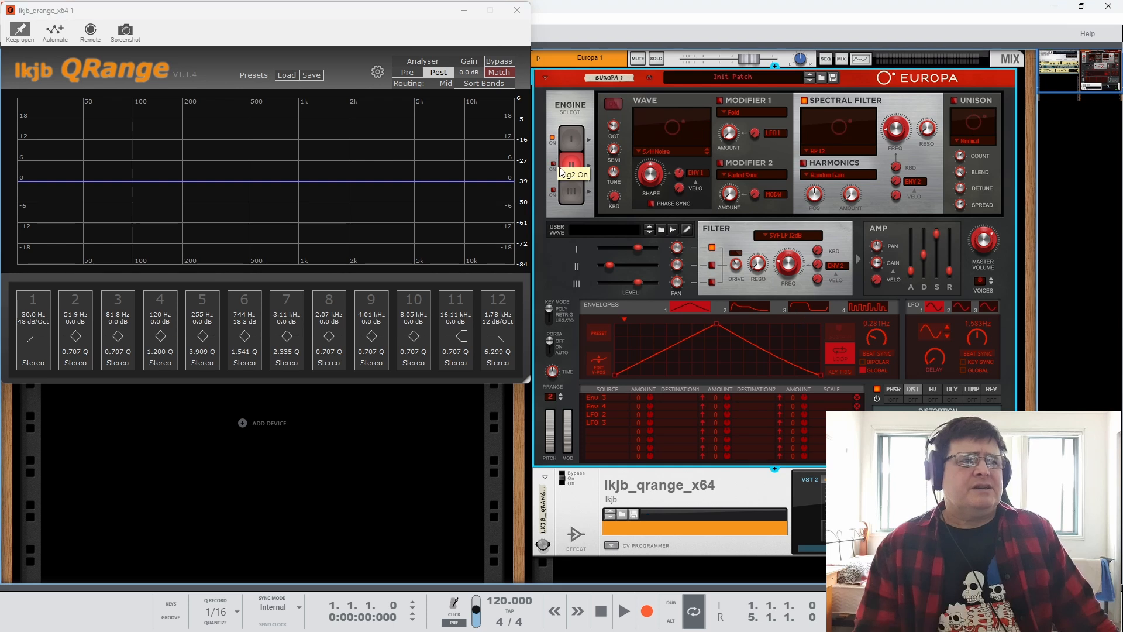
# Select engine 1, reduce its level with engine 2 at minimum, and enable EQ band 6.
pyautogui.click(572, 139)
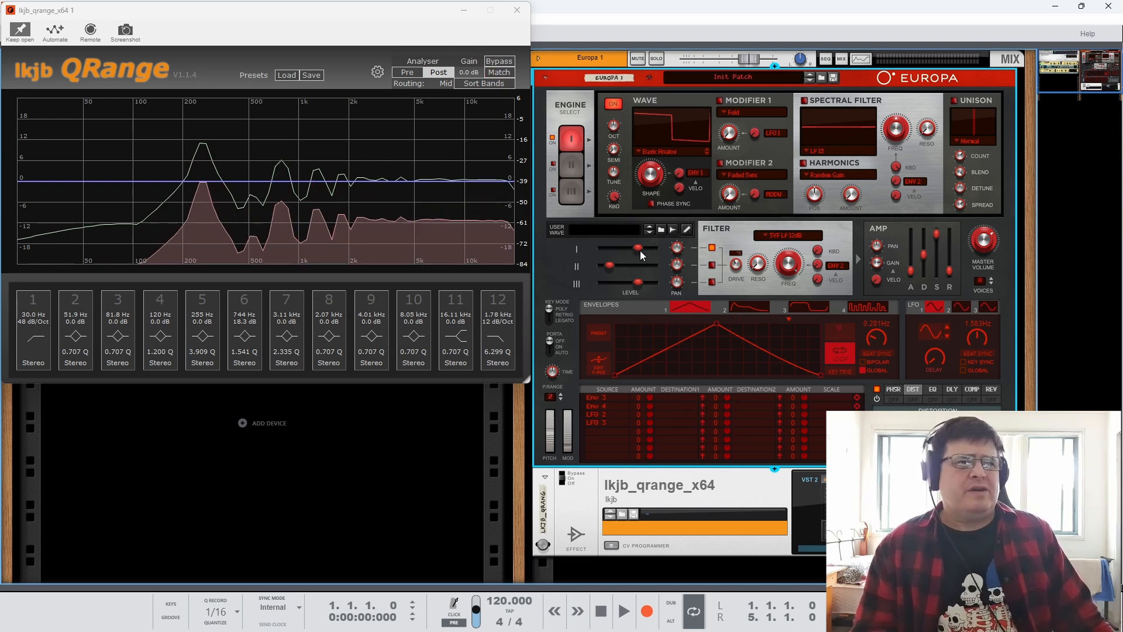
pyautogui.moveTo(634, 249)
pyautogui.mouseDown()
pyautogui.moveTo(594, 266)
pyautogui.moveTo(616, 248)
pyautogui.moveTo(617, 257)
pyautogui.mouseUp()
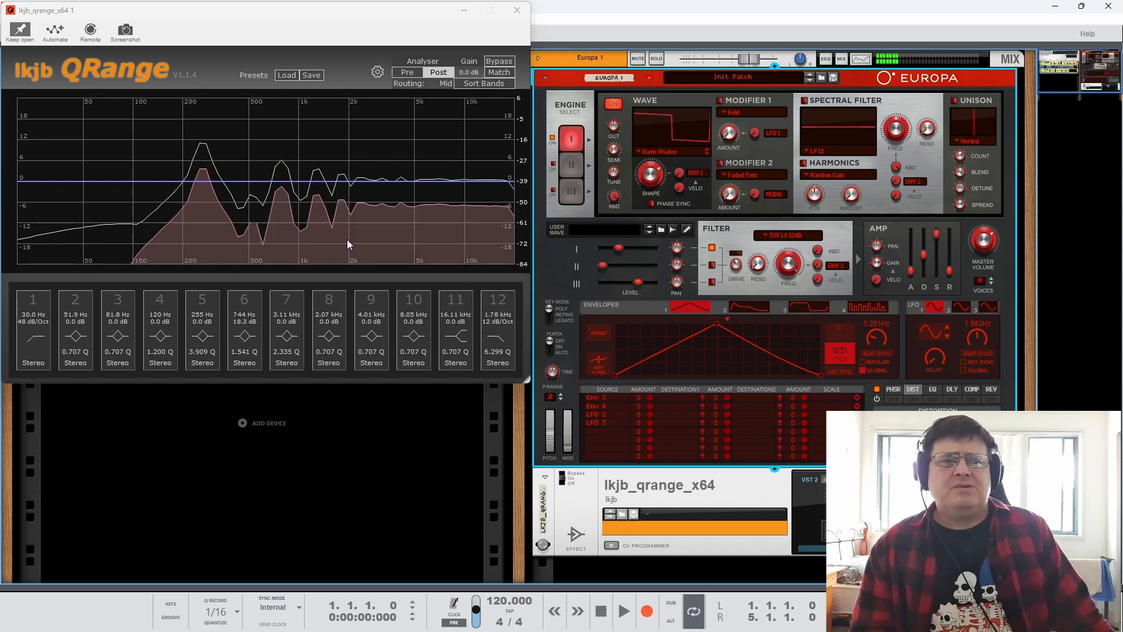
pyautogui.click(244, 300)
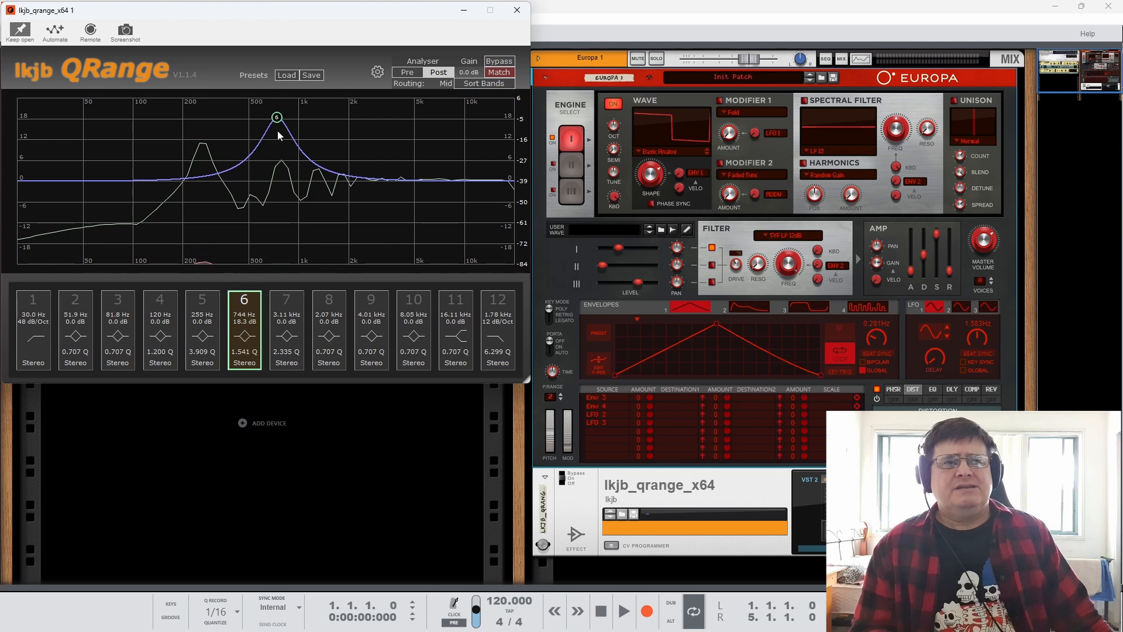
# Move EQ band 6 to 8.95 kHz with a 12.5 dB boost, sweep it across the spectrum, and reduce the boost to 3.5 dB.
pyautogui.moveTo(277, 118); pyautogui.dragTo(455, 139)
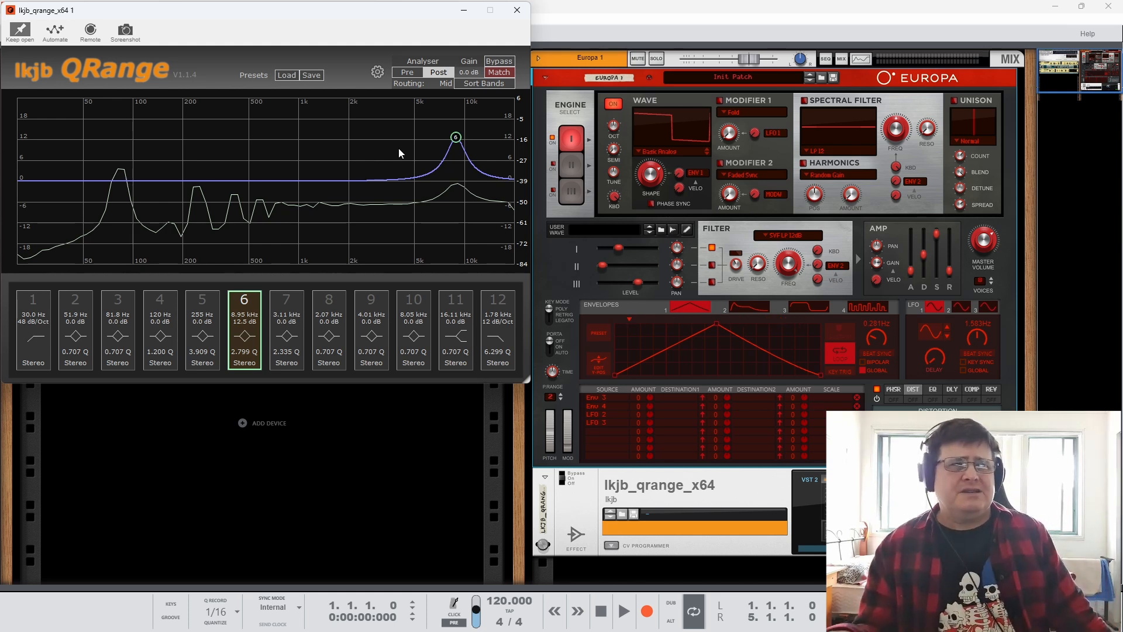
pyautogui.moveTo(373, 159); pyautogui.dragTo(161, 173)
pyautogui.moveTo(161, 166); pyautogui.dragTo(458, 172)
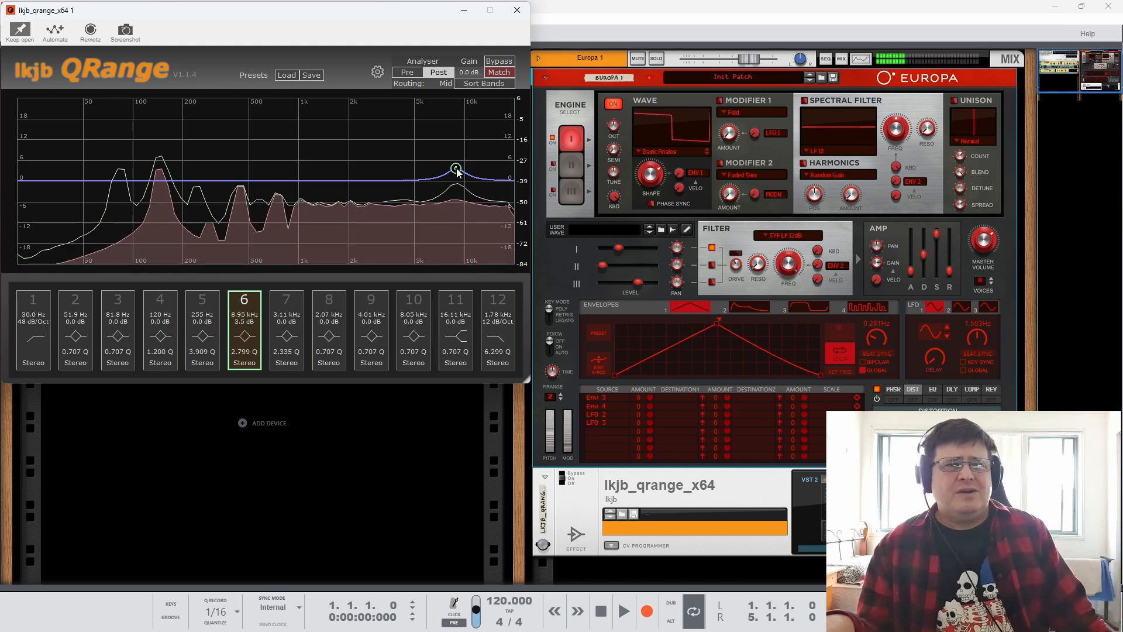
# Shift EQ band 6 down to 133 Hz with a 10.1 dB boost, and compare the sound with the band off and on.
pyautogui.moveTo(457, 170); pyautogui.dragTo(164, 171)
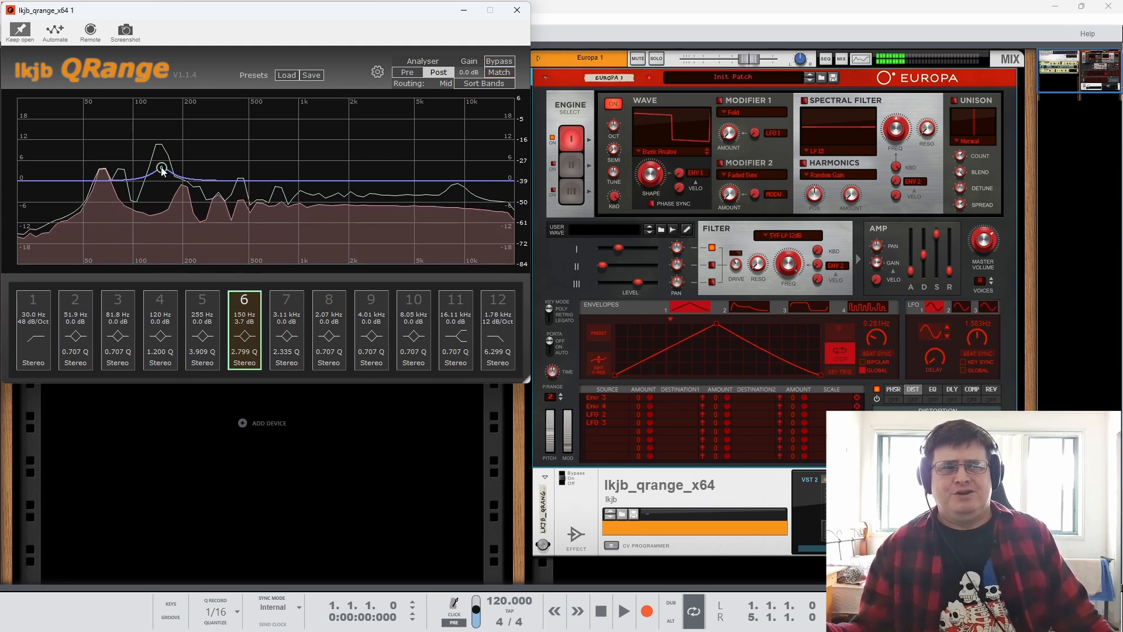
pyautogui.moveTo(163, 171)
pyautogui.mouseDown()
pyautogui.moveTo(104, 152)
pyautogui.moveTo(181, 153)
pyautogui.moveTo(155, 151)
pyautogui.mouseUp()
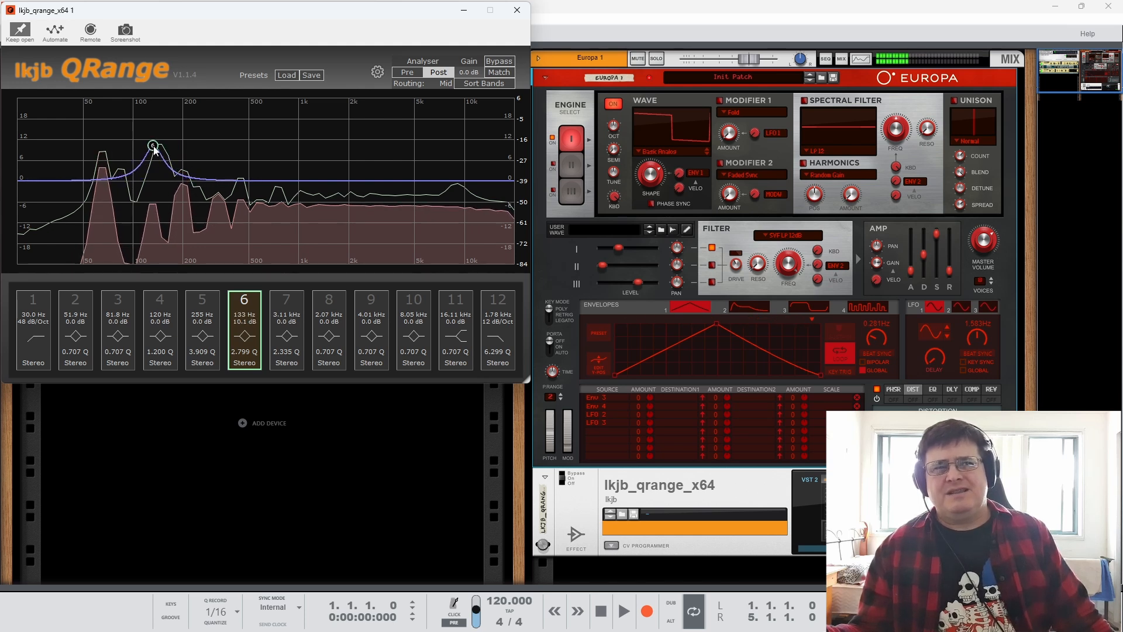
pyautogui.click(241, 299)
pyautogui.click(241, 299)
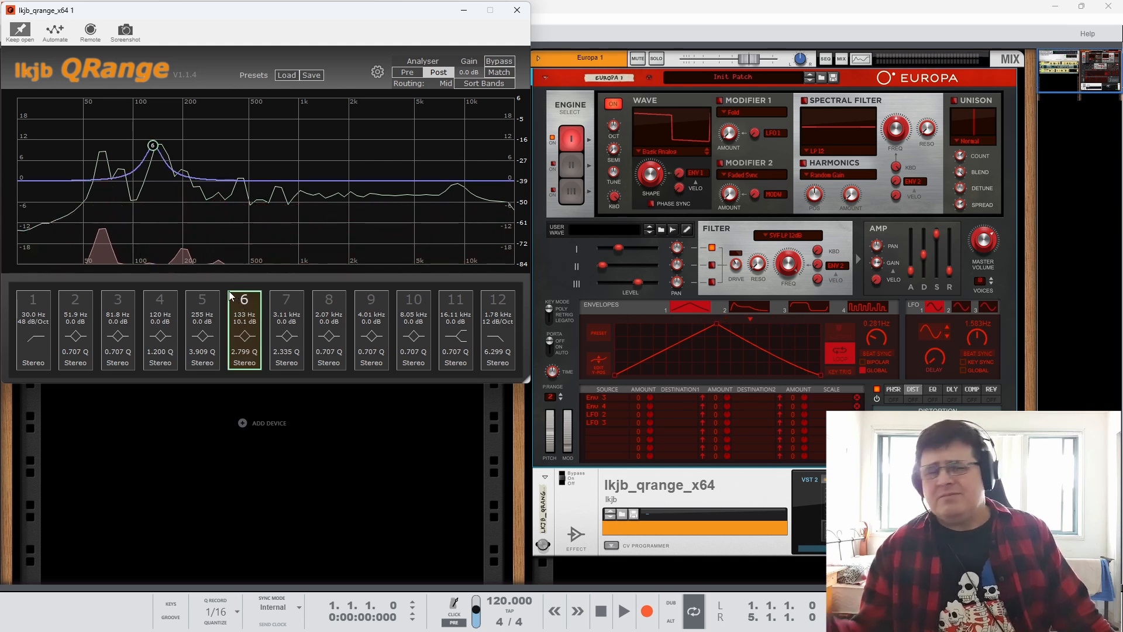
# Set EQ band 6 to 193 Hz with a 4.4 dB boost, and switch the band off and on to compare.
pyautogui.moveTo(153, 145); pyautogui.dragTo(181, 175)
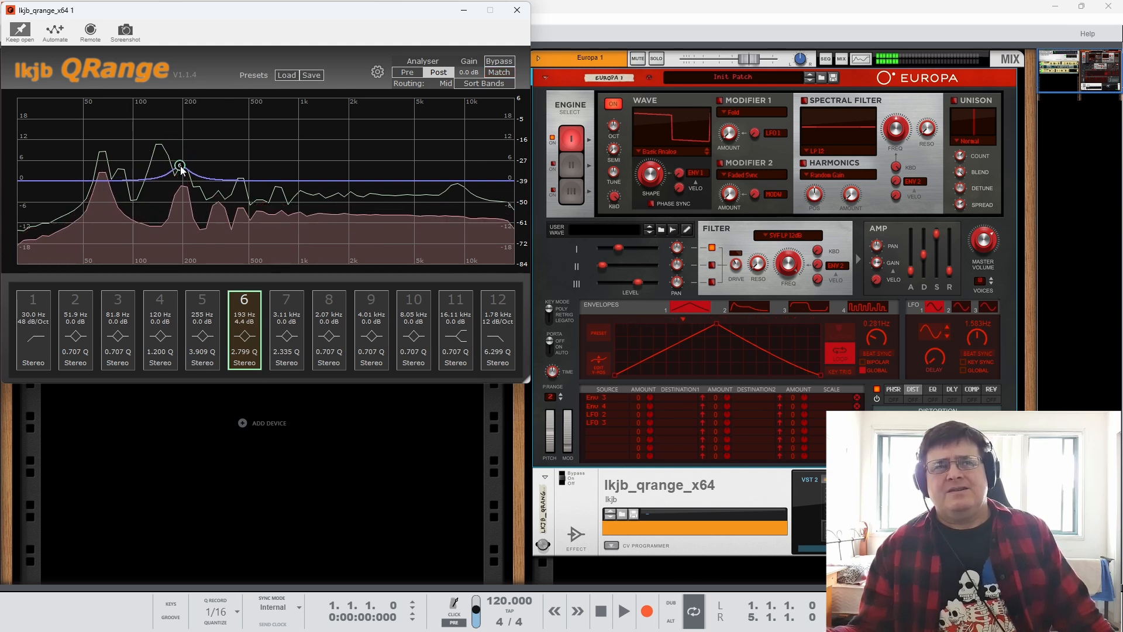
pyautogui.click(245, 301)
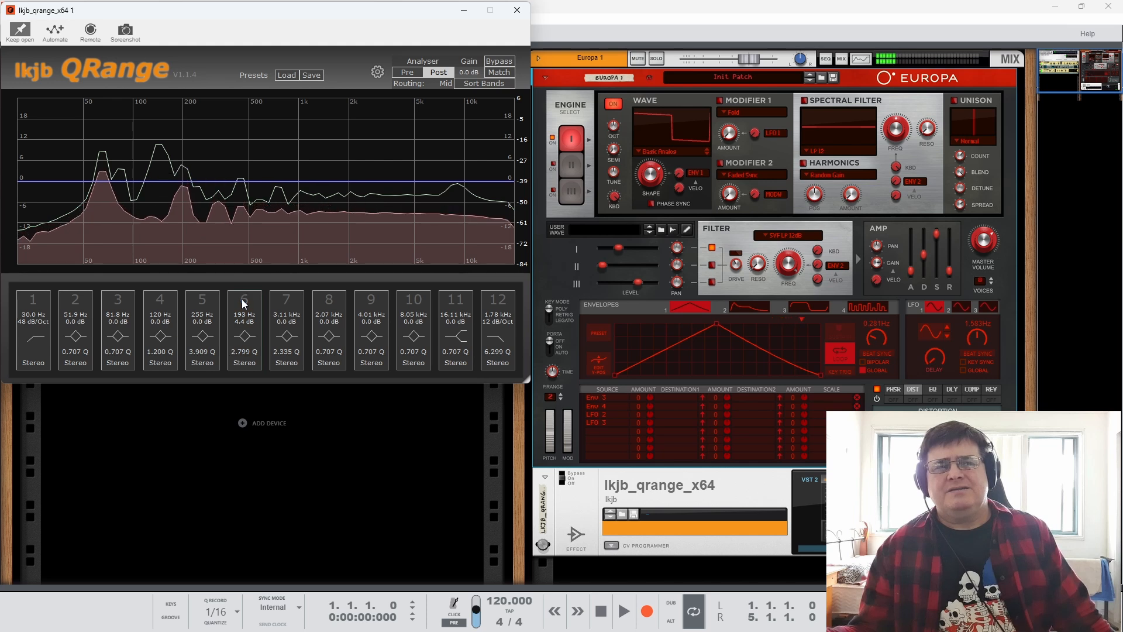
pyautogui.click(244, 301)
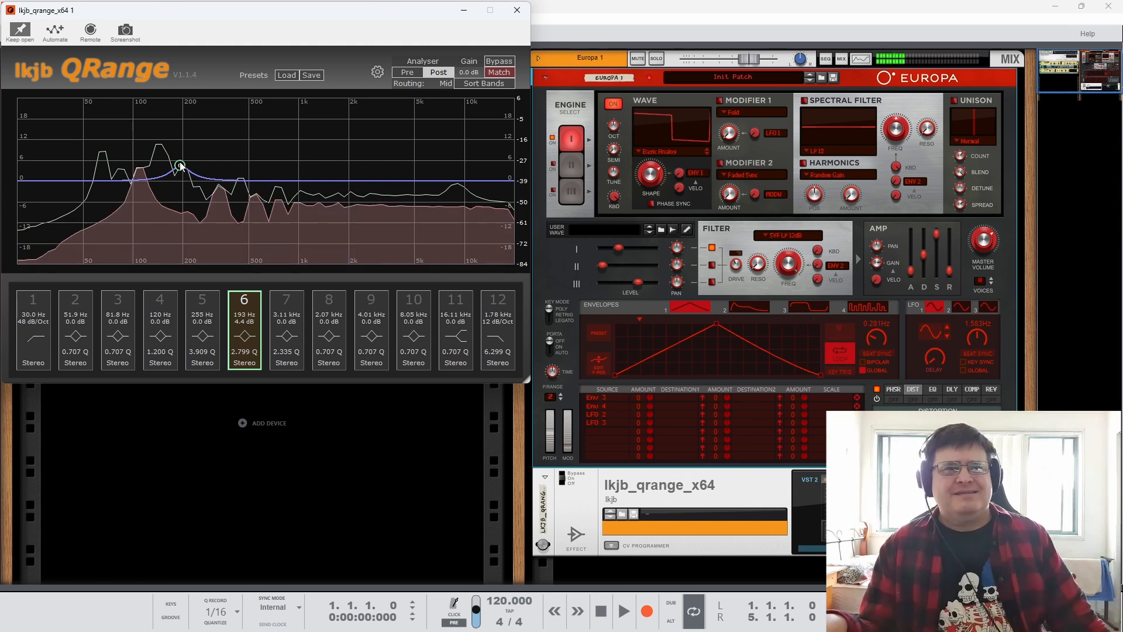
# Sweep EQ band 6's boost through the low range, from 246 Hz to 59.4 Hz and up to 199 Hz at 10.1 dB.
pyautogui.moveTo(180, 165)
pyautogui.mouseDown()
pyautogui.moveTo(228, 163)
pyautogui.moveTo(198, 154)
pyautogui.mouseUp()
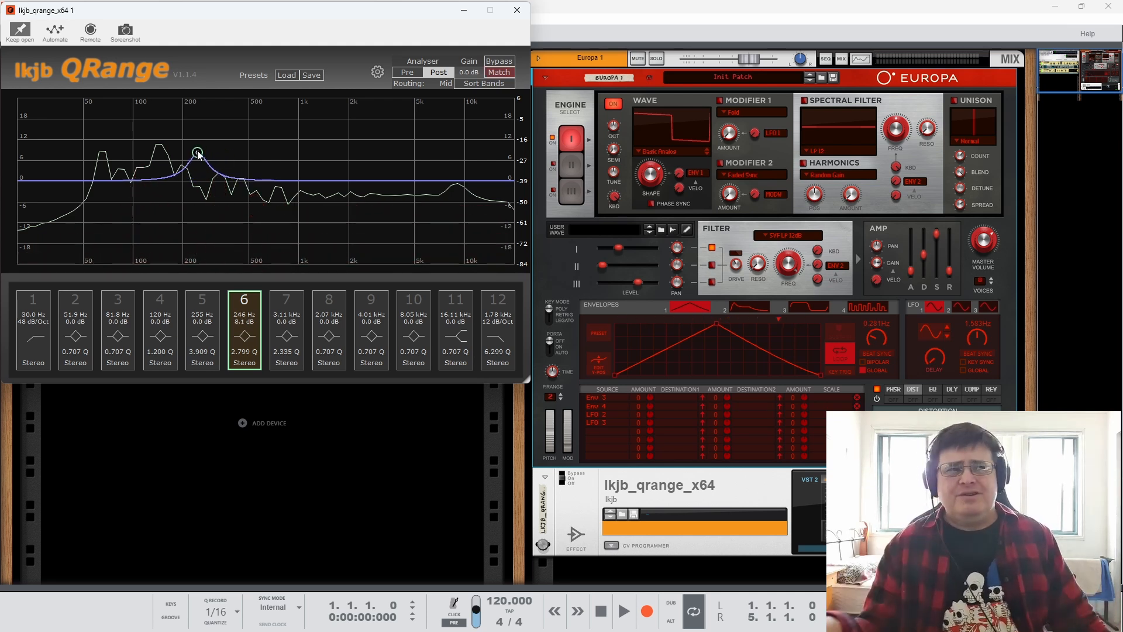
pyautogui.moveTo(198, 154); pyautogui.dragTo(94, 145)
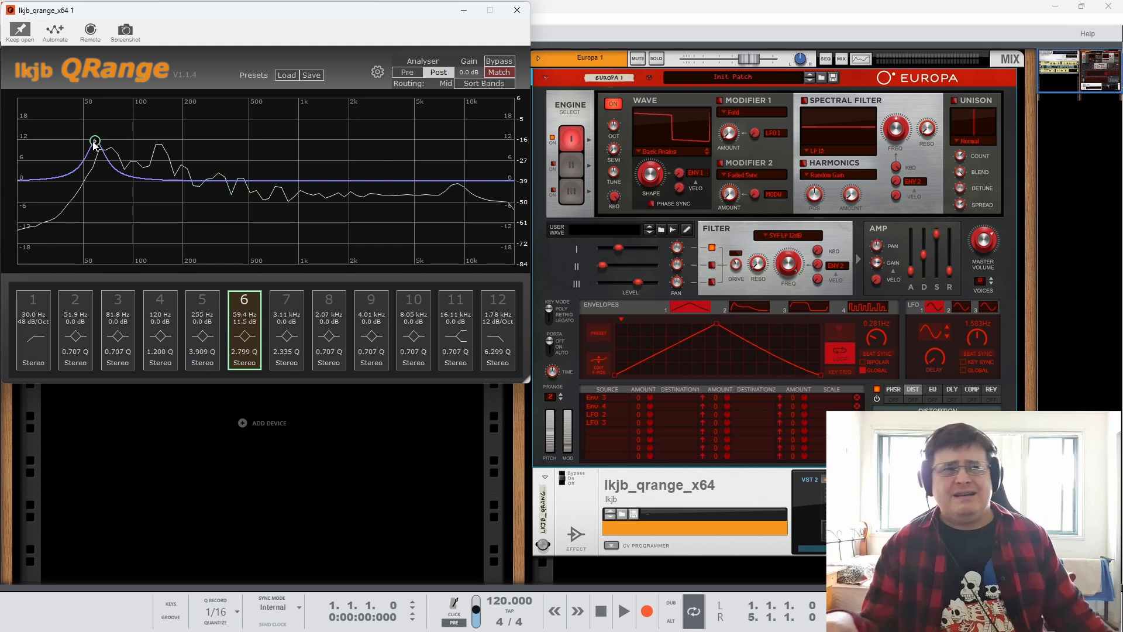
pyautogui.moveTo(94, 144); pyautogui.dragTo(183, 150)
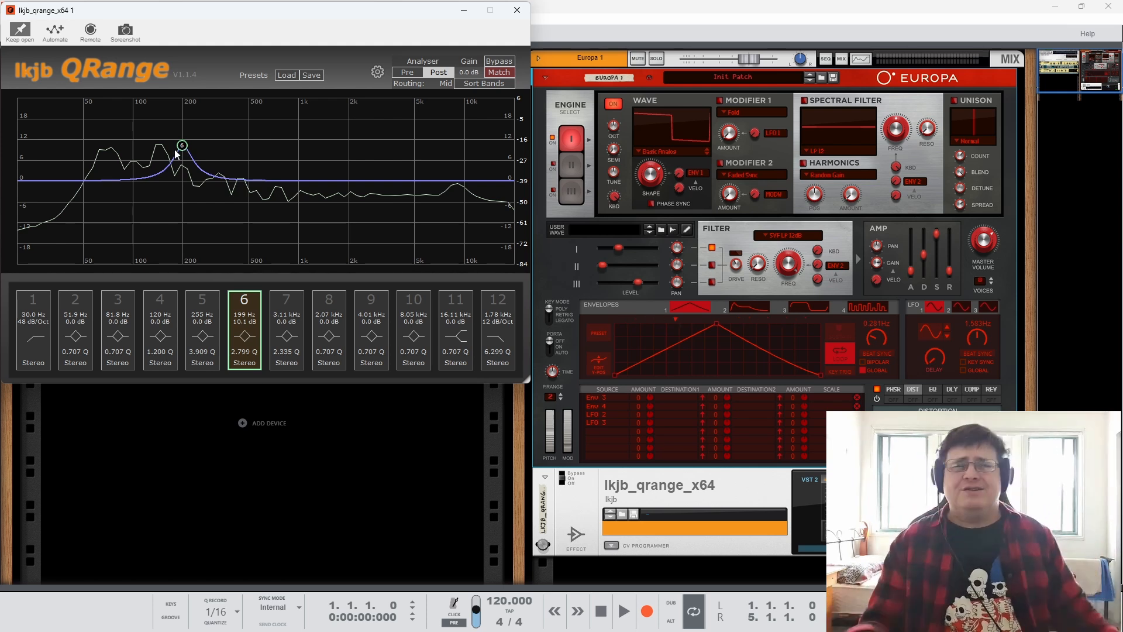
# Try EQ band 6 as a -24 dB cut at 3.27 kHz, then as small boosts ending at 2.52 kHz and 1.0 dB.
pyautogui.moveTo(182, 151); pyautogui.dragTo(383, 280)
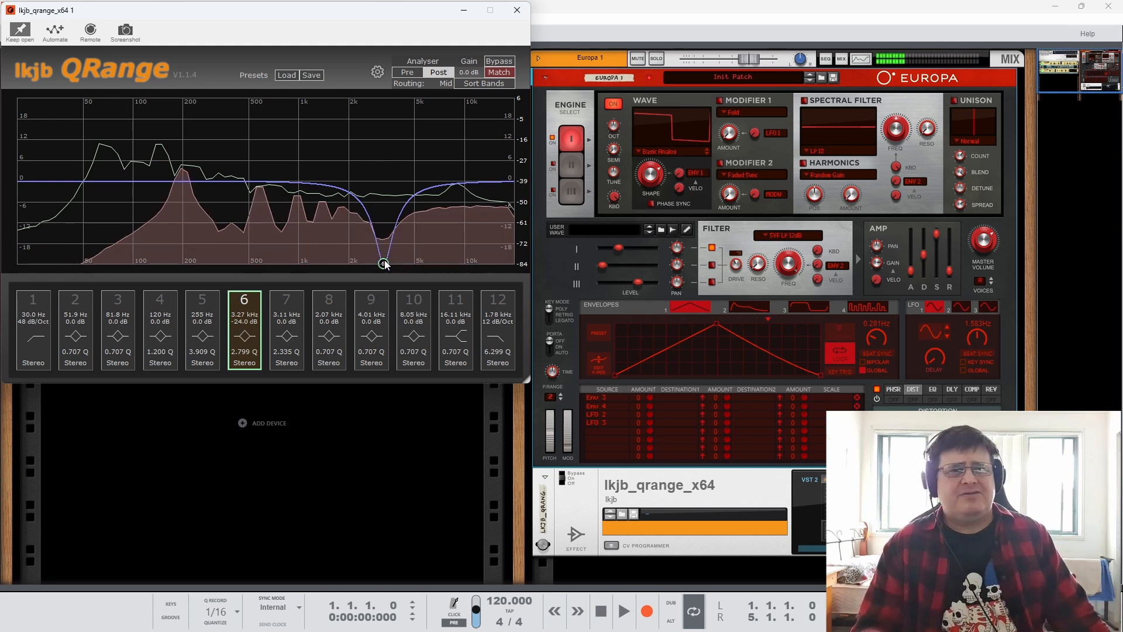
pyautogui.moveTo(383, 263); pyautogui.dragTo(396, 163)
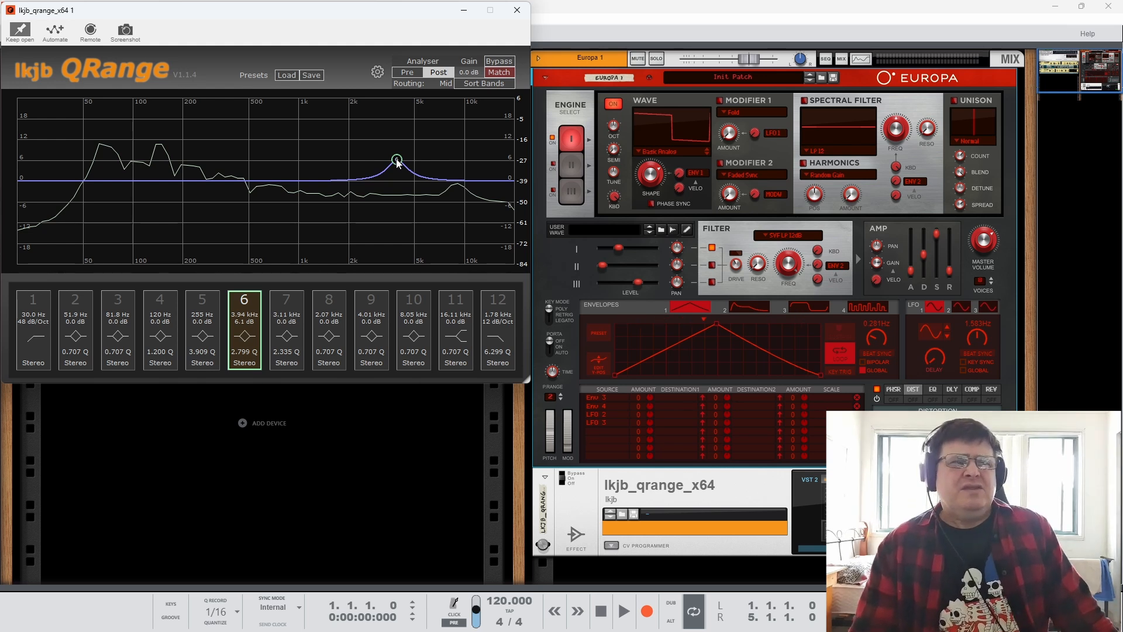
pyautogui.moveTo(397, 163); pyautogui.dragTo(364, 184)
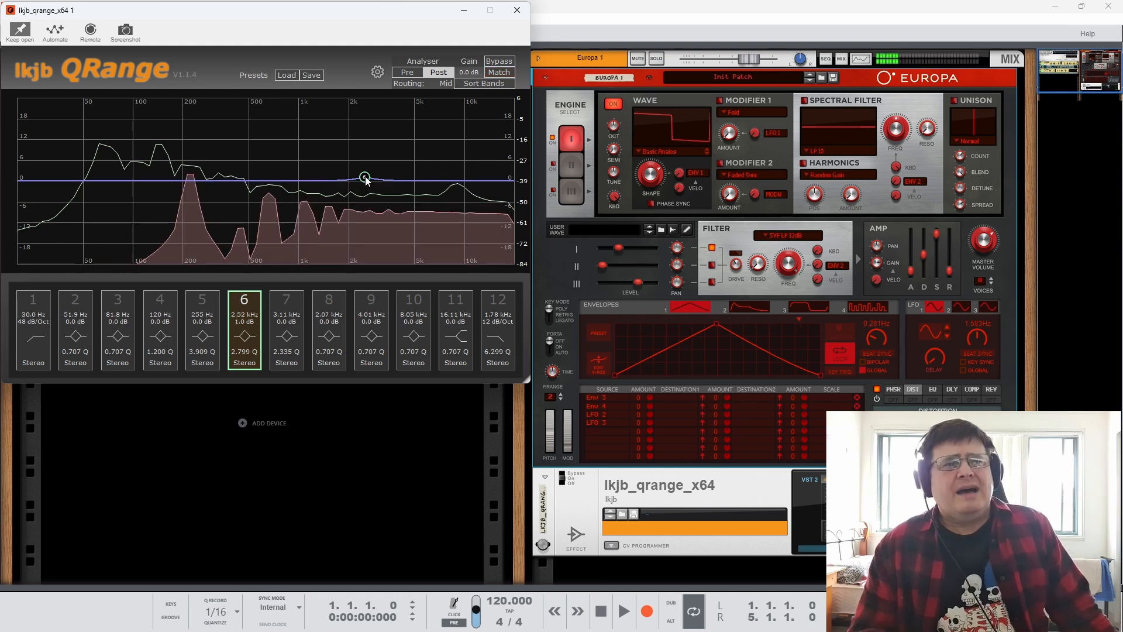
# Make EQ band 6 a gentle 2.5 dB boost at 5.06 kHz with Q 0.570, and compare it off and on.
pyautogui.moveTo(363, 182); pyautogui.dragTo(417, 177)
pyautogui.scroll(-5, 352, 169)
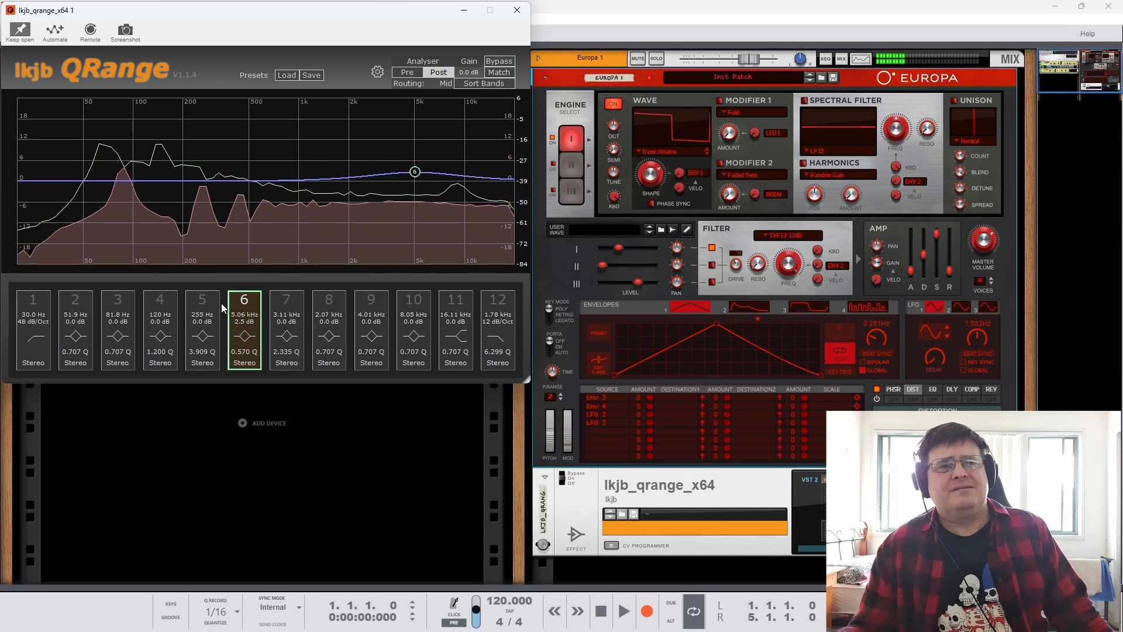
pyautogui.click(240, 299)
pyautogui.click(240, 298)
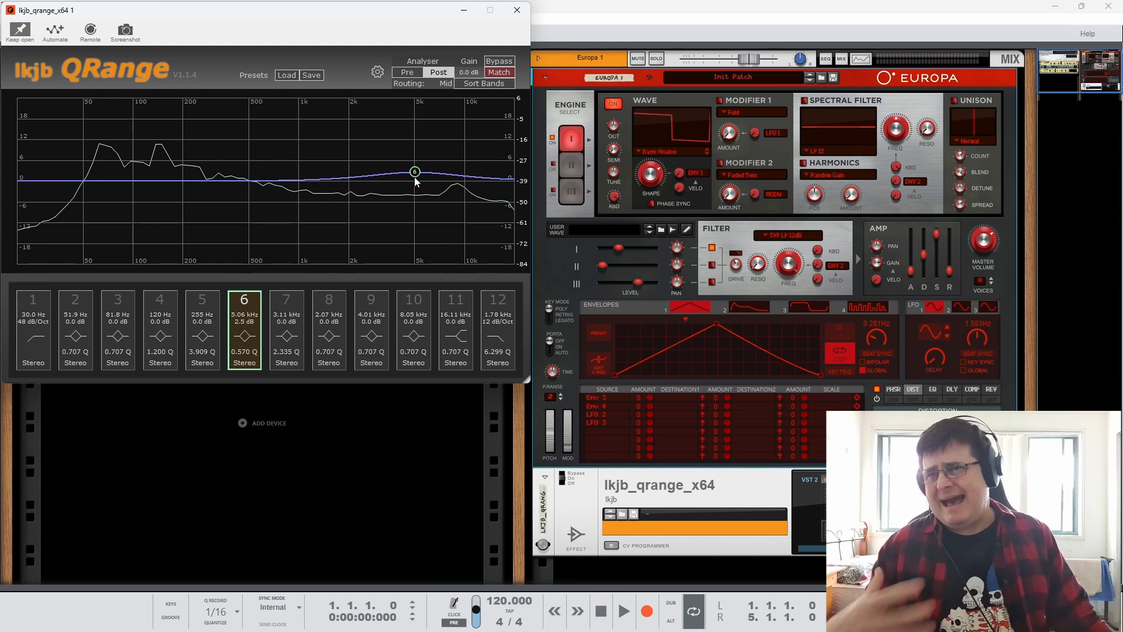
# Turn EQ band 6 into a deep cut of -23.5 dB at 512 Hz with Q 1.880.
pyautogui.moveTo(414, 176); pyautogui.dragTo(285, 303)
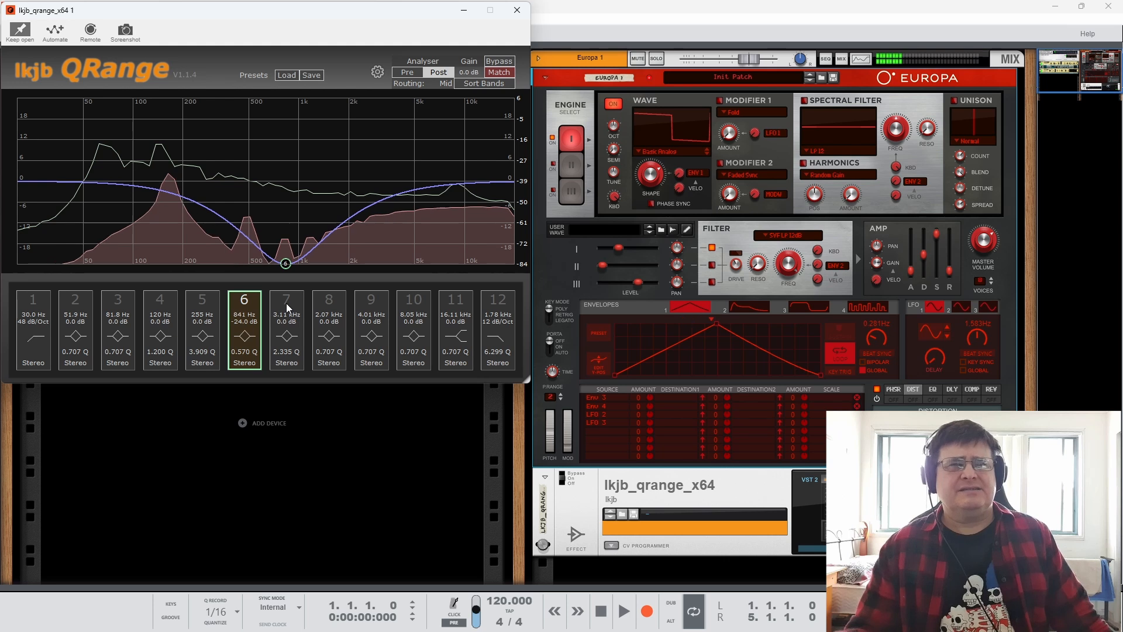
pyautogui.scroll(10, 286, 264)
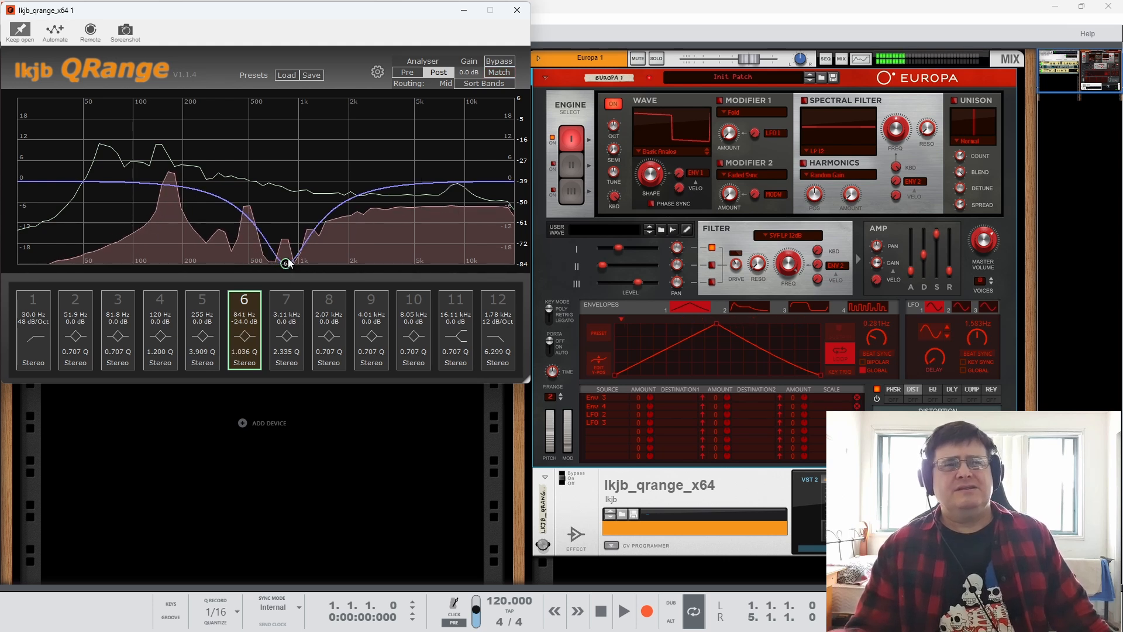
pyautogui.moveTo(286, 264); pyautogui.dragTo(251, 262)
# Try the resonant low-pass of EQ band 12, raising its cutoff to 2.78 kHz, and switch the band off.
pyautogui.doubleClick(322, 231)
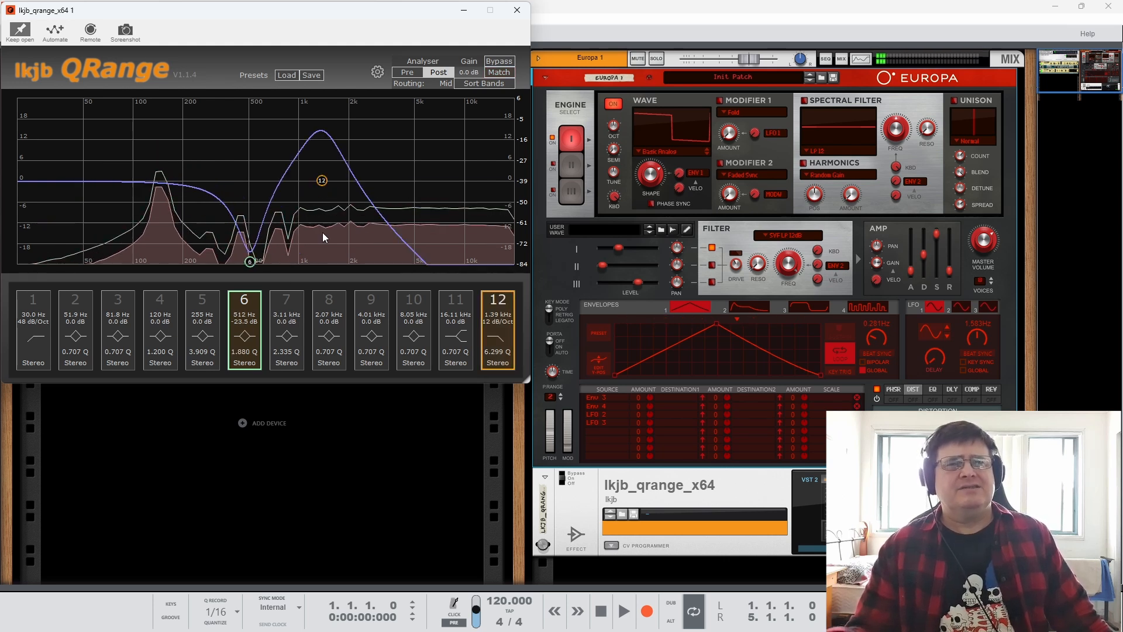
pyautogui.moveTo(322, 179); pyautogui.dragTo(372, 181)
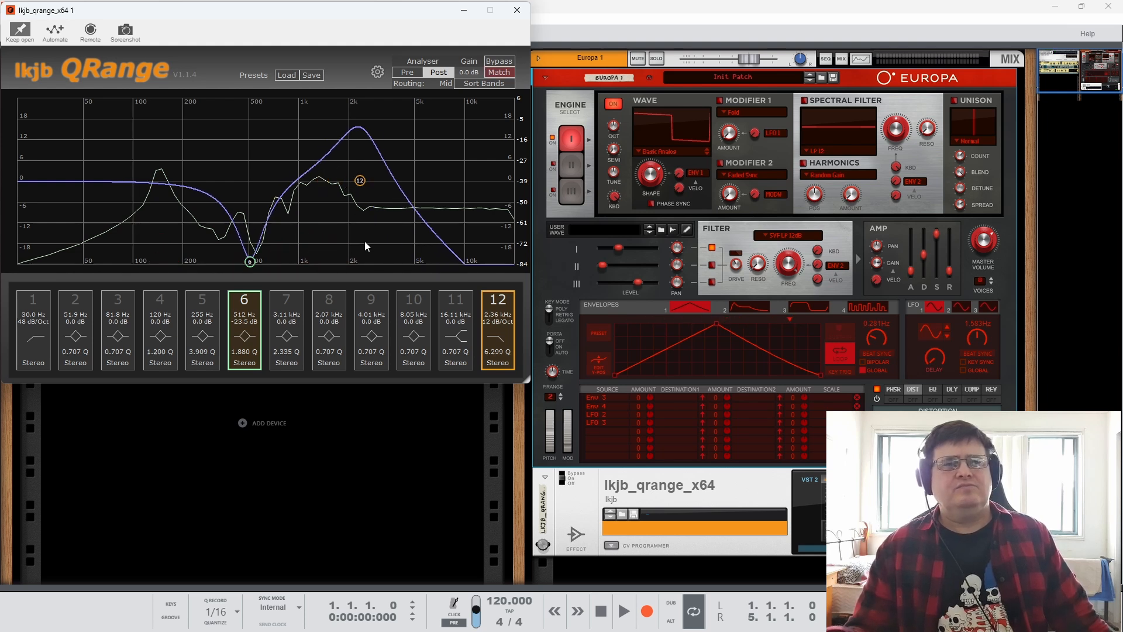
pyautogui.click(499, 301)
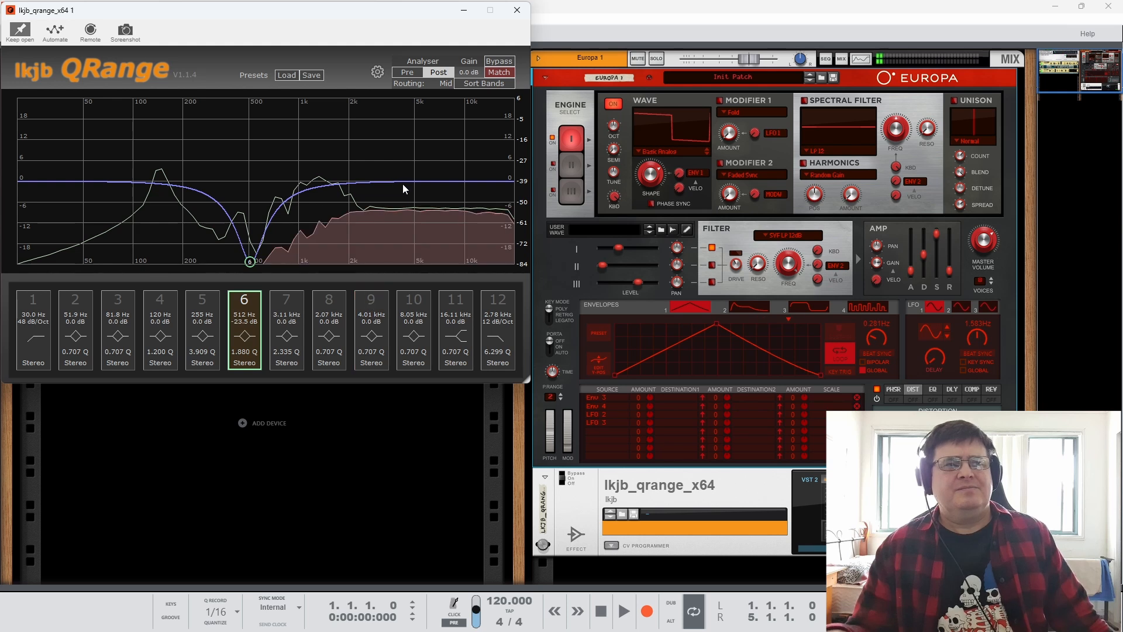
# Enable EQ band 9 as a -22.5 dB cut at 2.80 kHz with Q 2.844, and compare the EQ against bypass.
pyautogui.click(374, 301)
pyautogui.moveTo(402, 182); pyautogui.dragTo(372, 258)
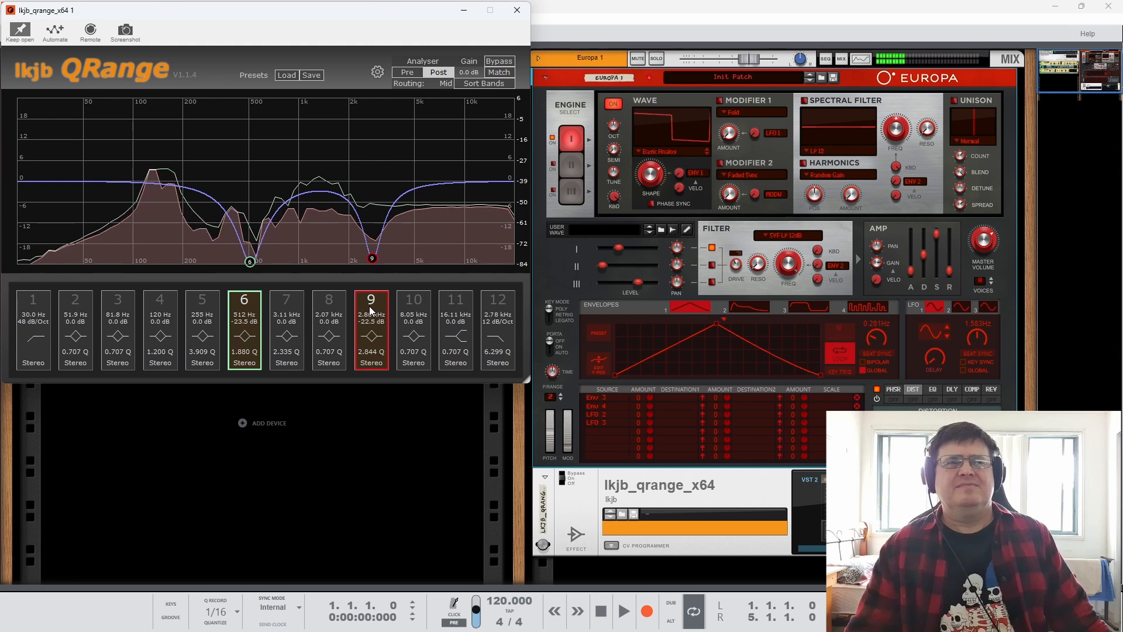
pyautogui.click(497, 61)
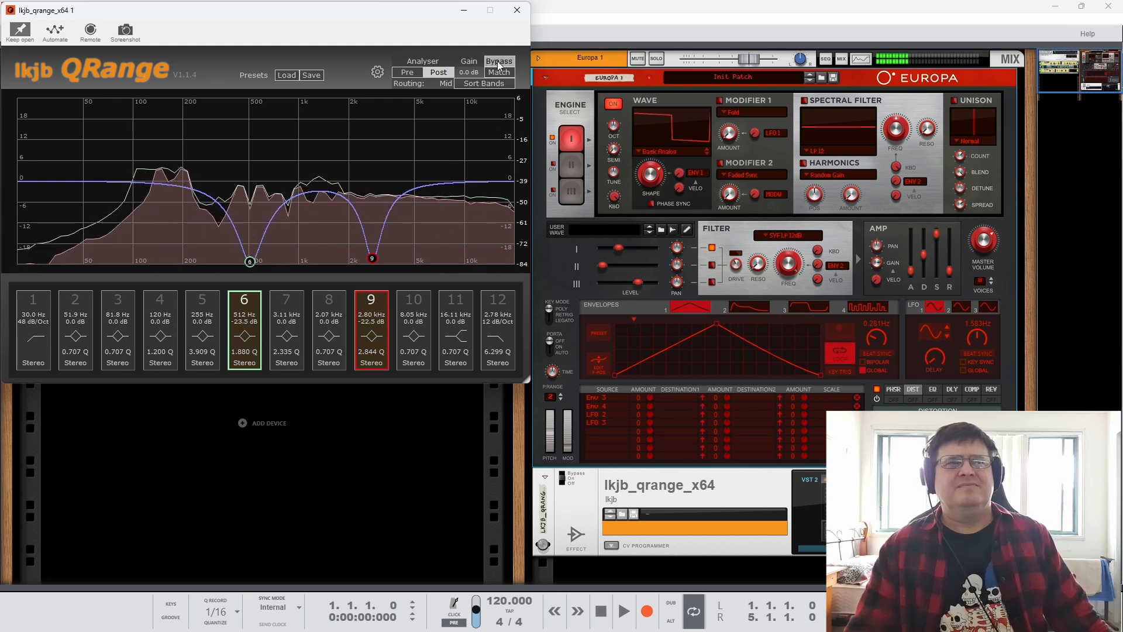
pyautogui.click(497, 61)
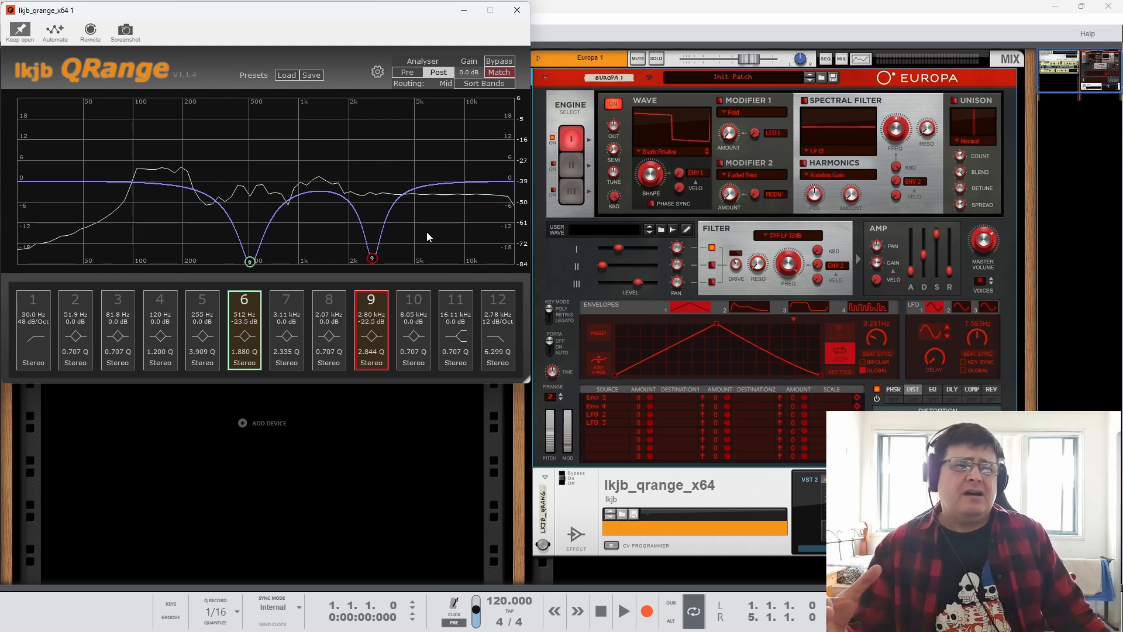
# Add EQ band 8 as a narrow -24 dB cut at 1.27 kHz with Q 5.163.
pyautogui.doubleClick(311, 217)
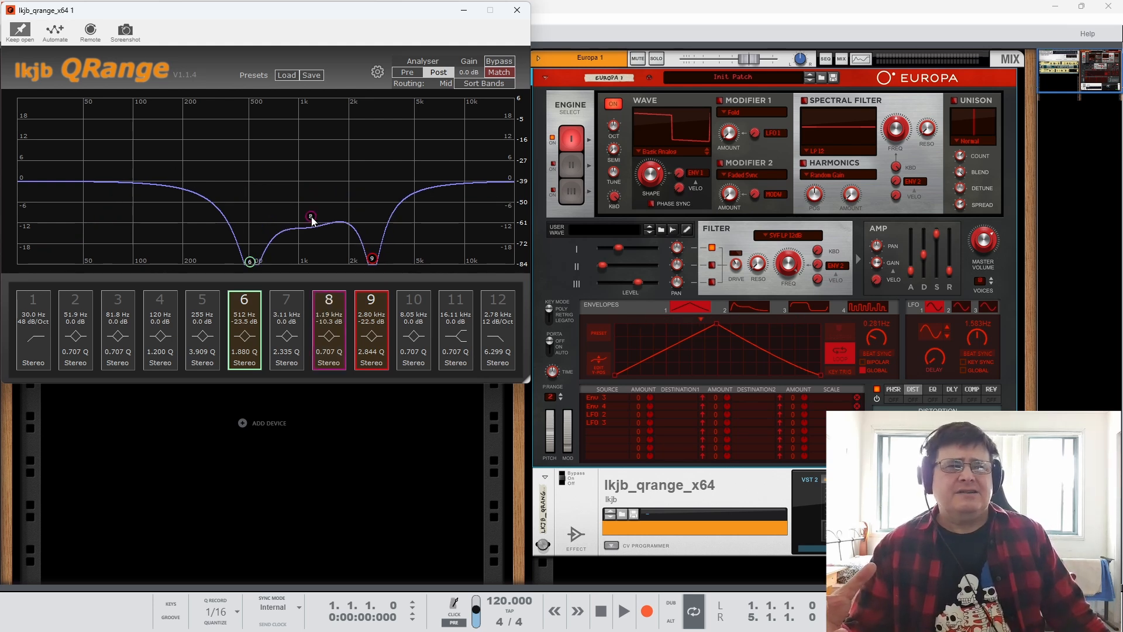
pyautogui.scroll(5, 311, 219)
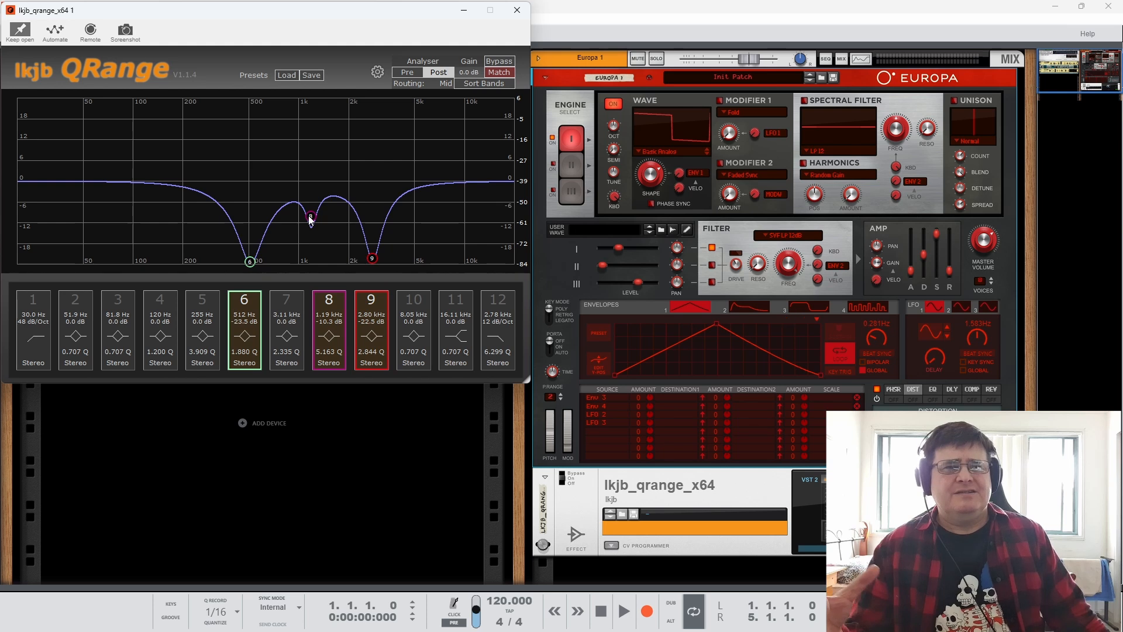
pyautogui.moveTo(311, 218); pyautogui.dragTo(314, 262)
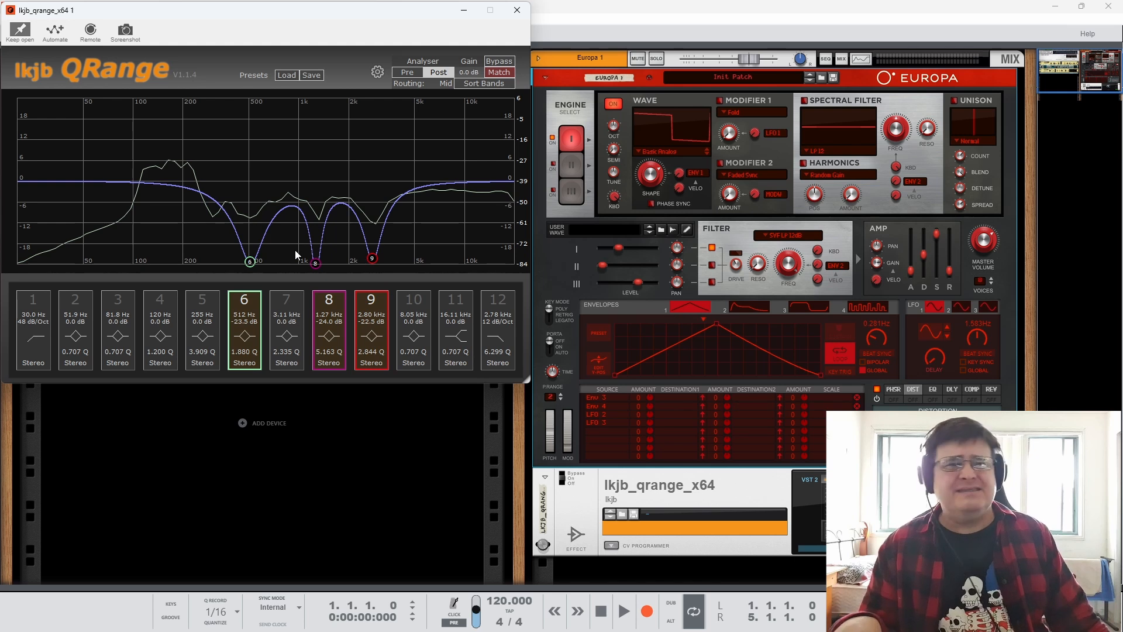
# Switch off EQ bands 6, 8 and 9.
pyautogui.click(250, 306)
pyautogui.click(338, 305)
pyautogui.click(379, 301)
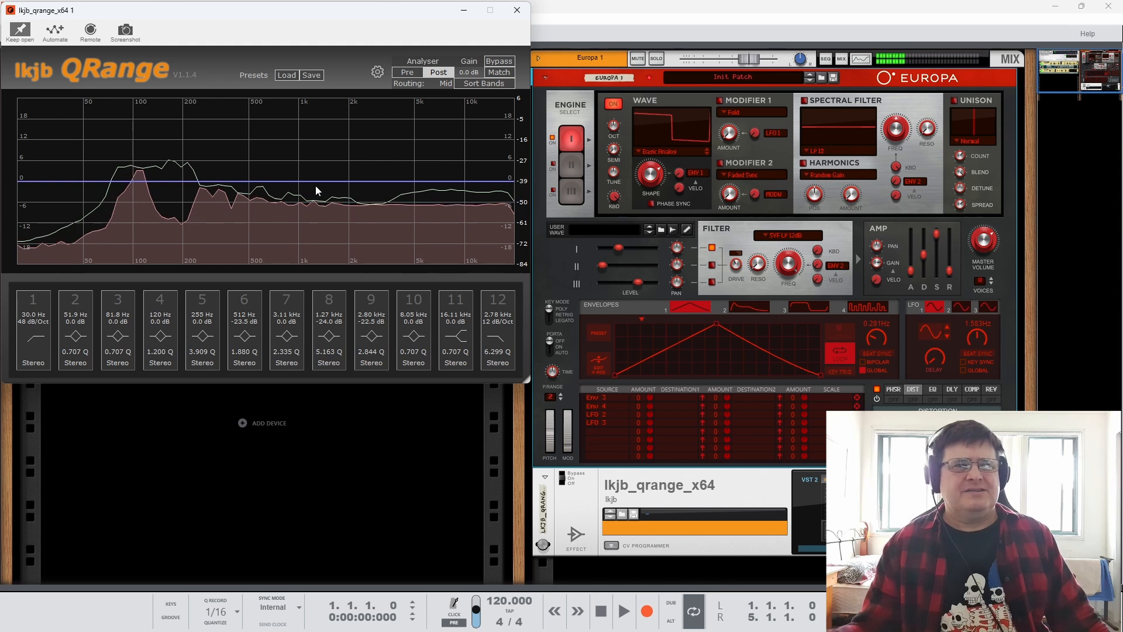
# Enable EQ band 5 as a broad 4.2 dB boost at 265 Hz with Q 0.653.
pyautogui.doubleClick(268, 181)
pyautogui.moveTo(268, 181); pyautogui.dragTo(203, 167)
pyautogui.scroll(-8, 212, 171)
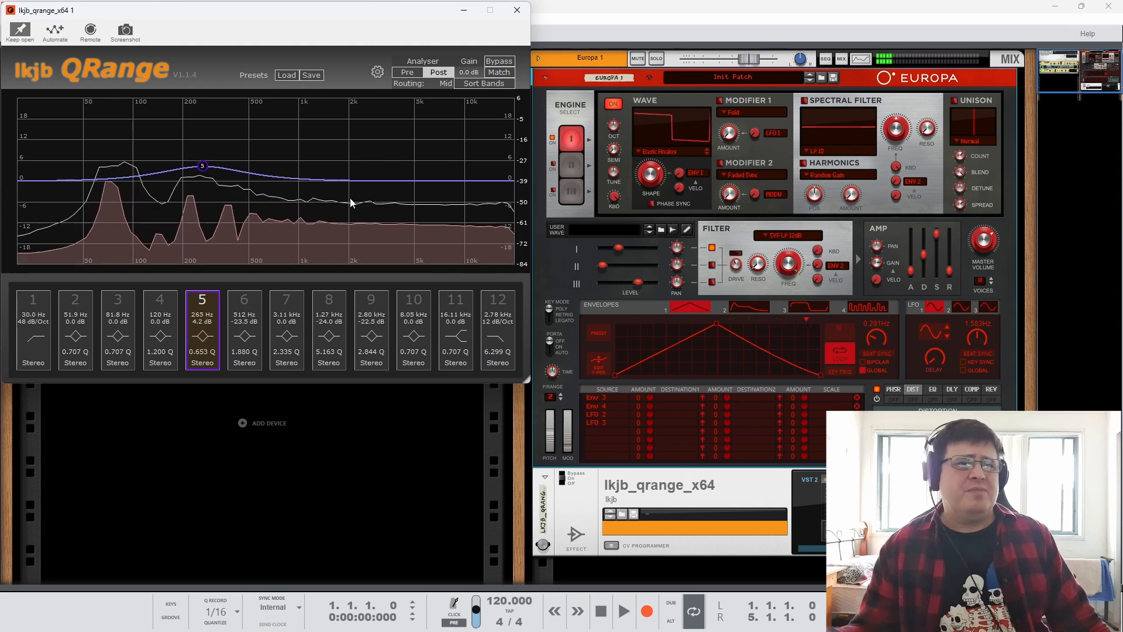
# Enable EQ band 12's low-pass filter, and set its cutoff to 7.30 kHz with Q 0.389.
pyautogui.doubleClick(370, 180)
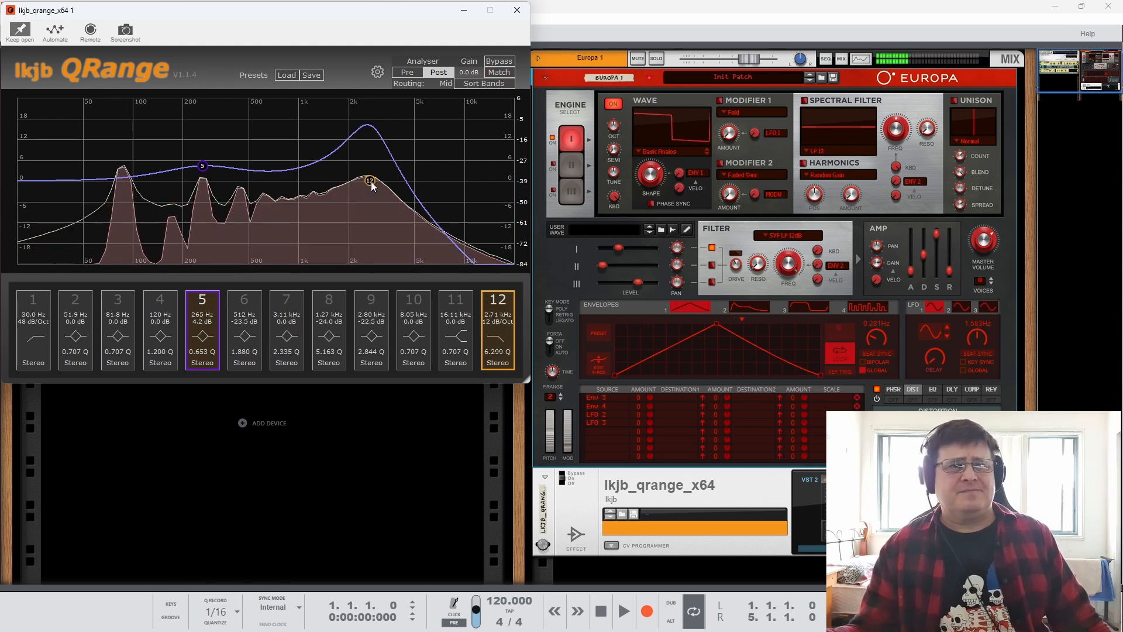
pyautogui.scroll(-8, 367, 184)
pyautogui.scroll(-3, 366, 184)
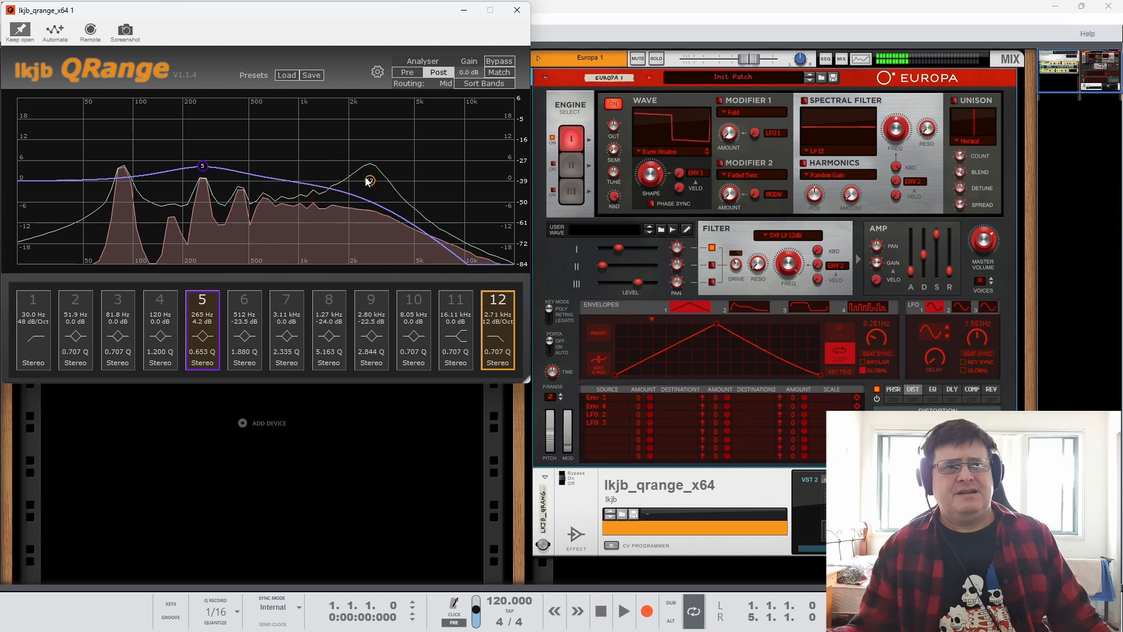
pyautogui.moveTo(367, 183); pyautogui.dragTo(287, 188)
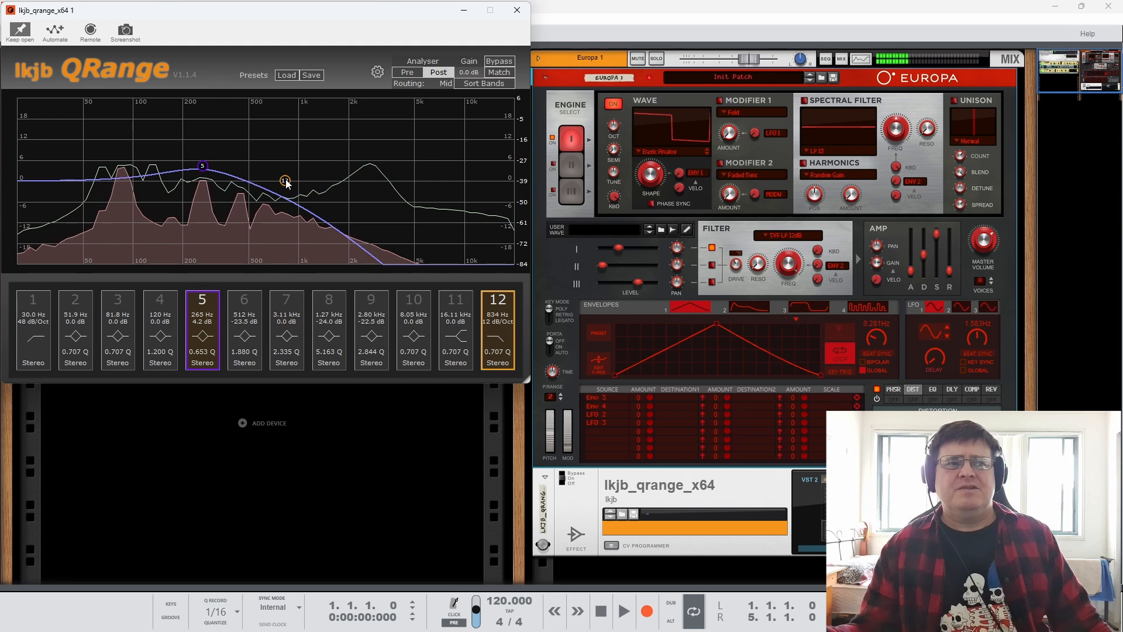
pyautogui.moveTo(291, 185); pyautogui.dragTo(442, 212)
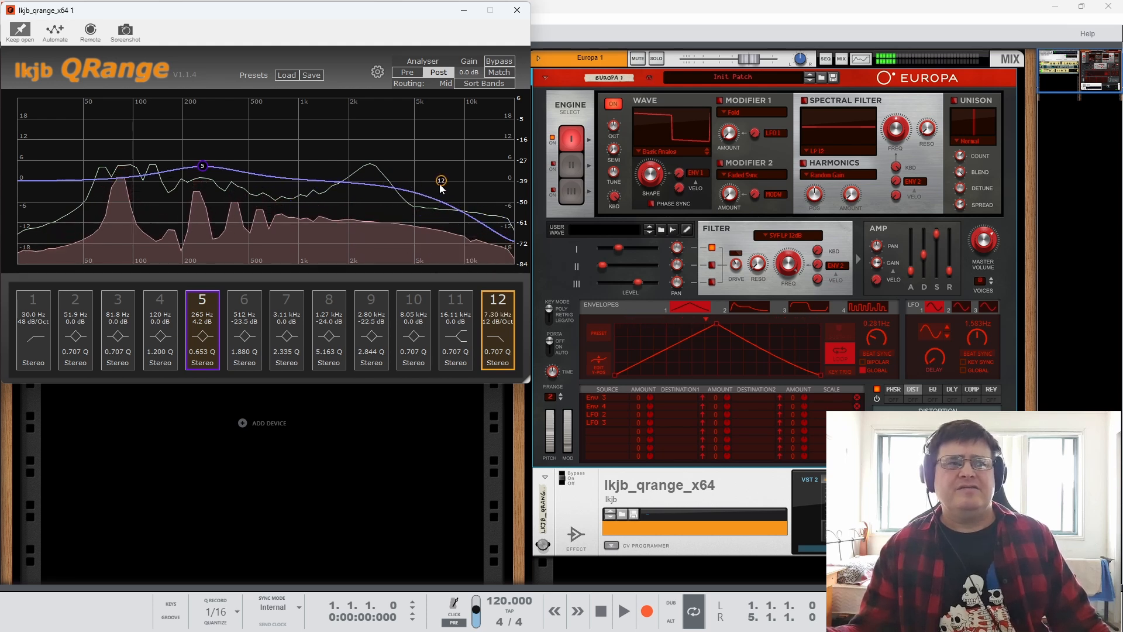
pyautogui.scroll(-5, 436, 184)
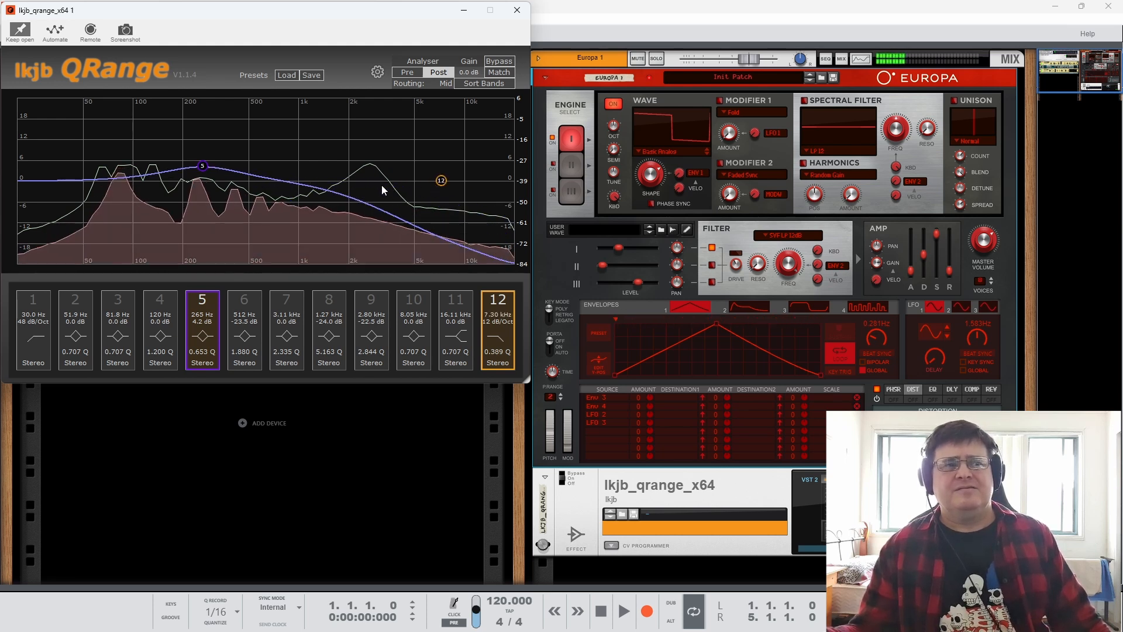
# Add EQ band 7 as an 8.5 dB boost at 3.04 kHz, compare the EQ against bypass, and leave it bypassed.
pyautogui.doubleClick(321, 183)
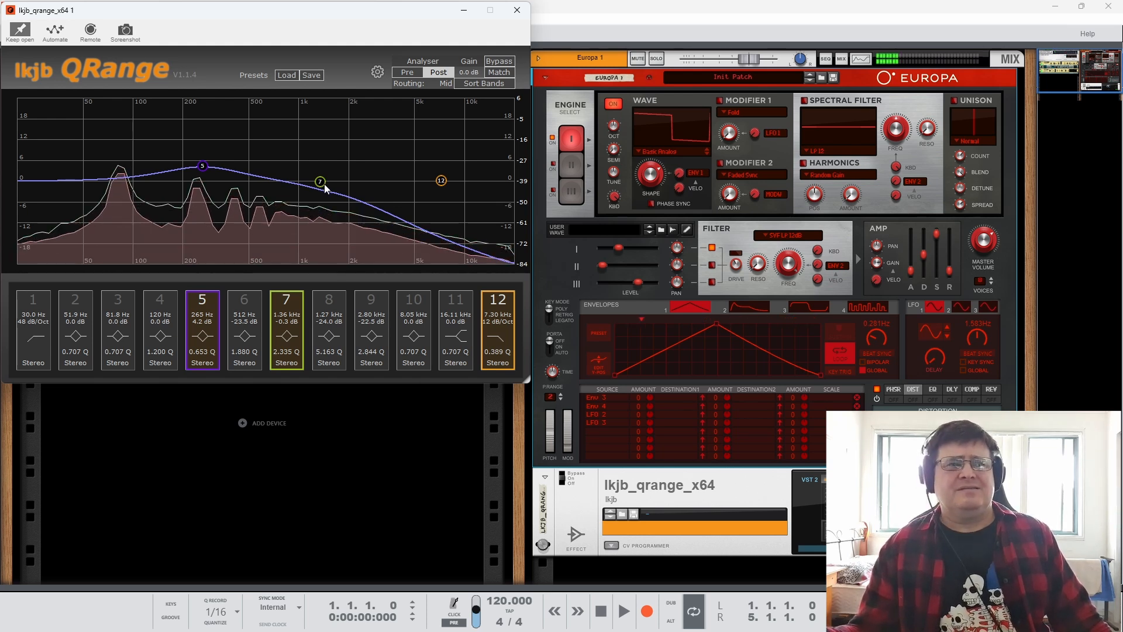
pyautogui.moveTo(326, 186); pyautogui.dragTo(378, 154)
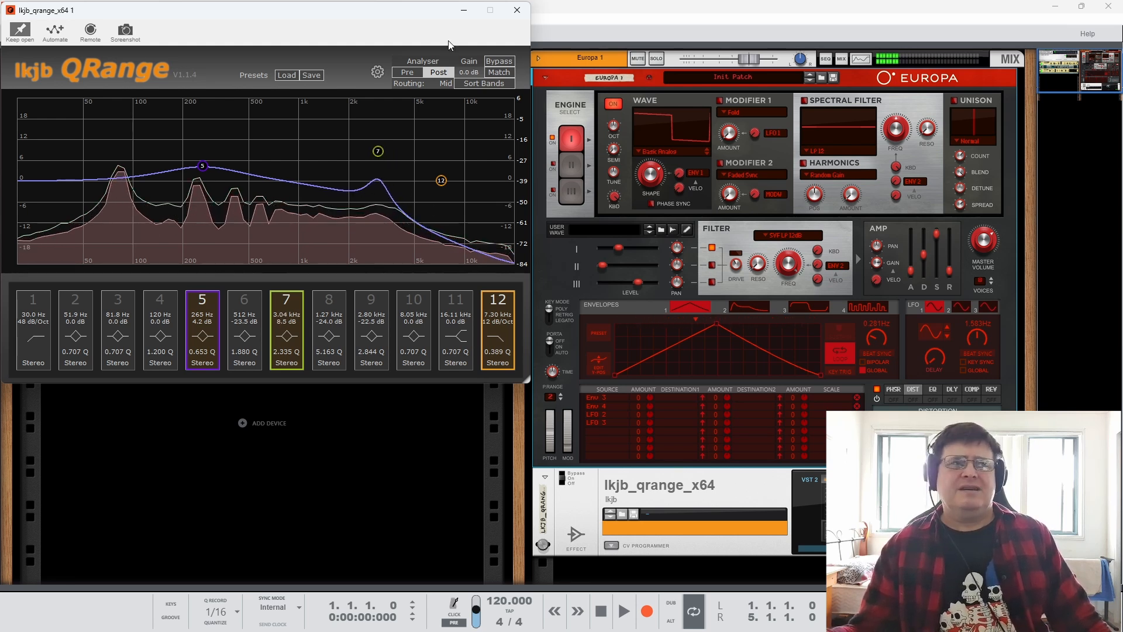
pyautogui.click(498, 62)
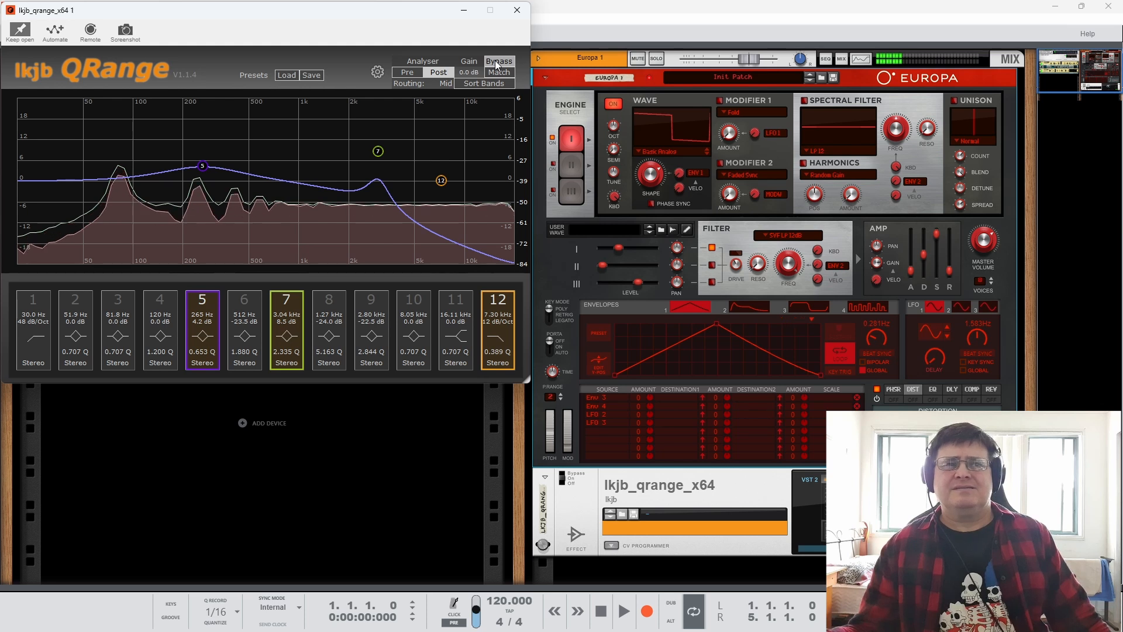
pyautogui.click(496, 62)
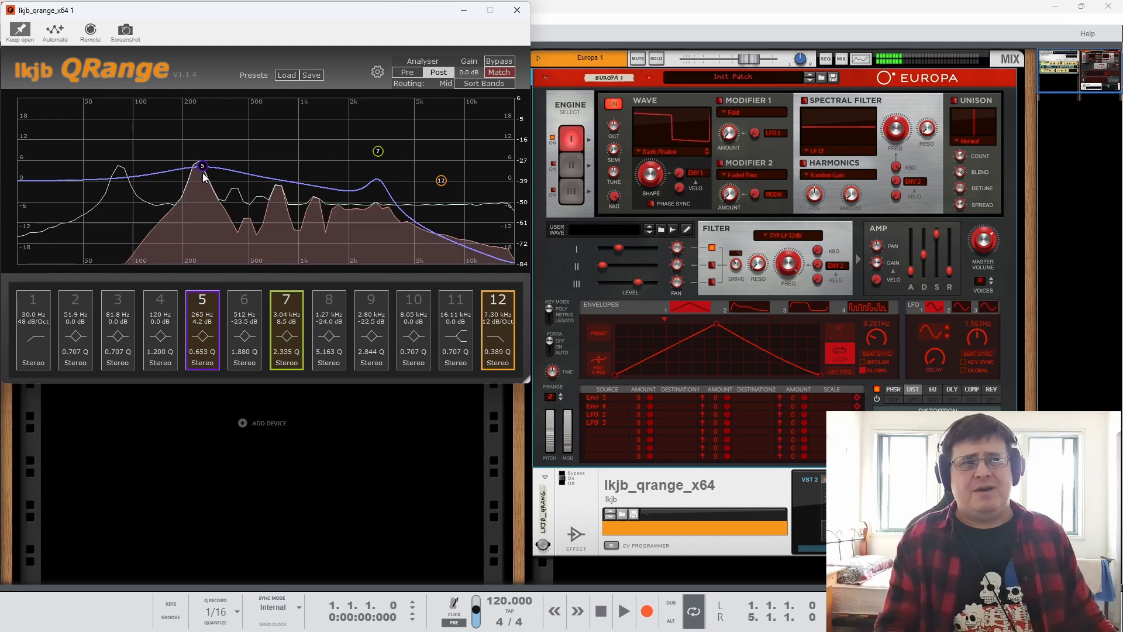
pyautogui.click(506, 71)
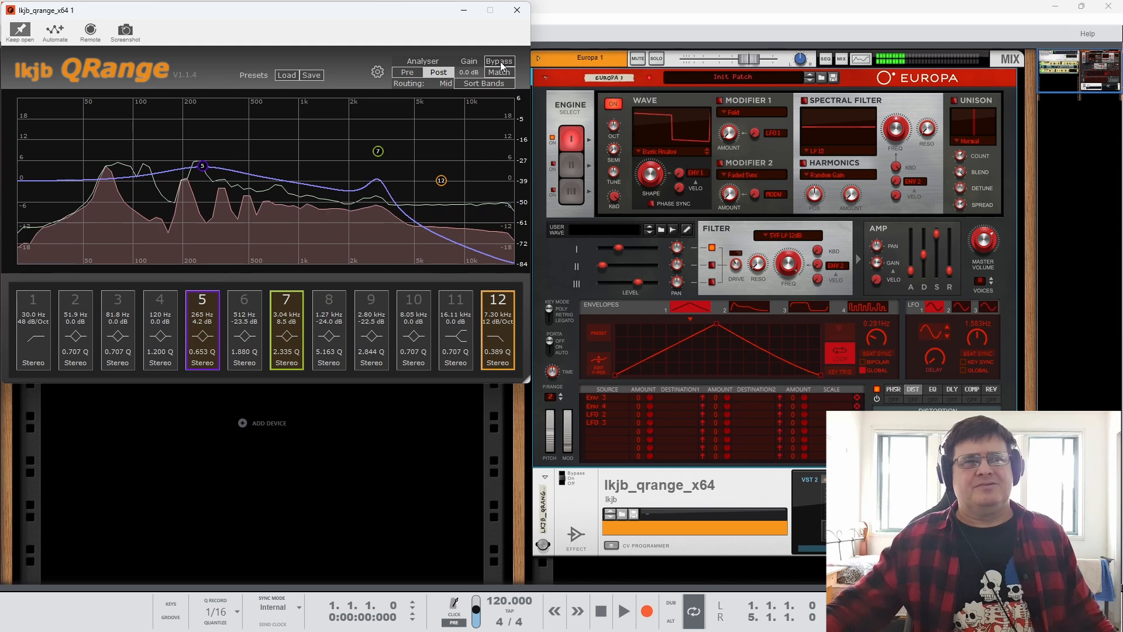